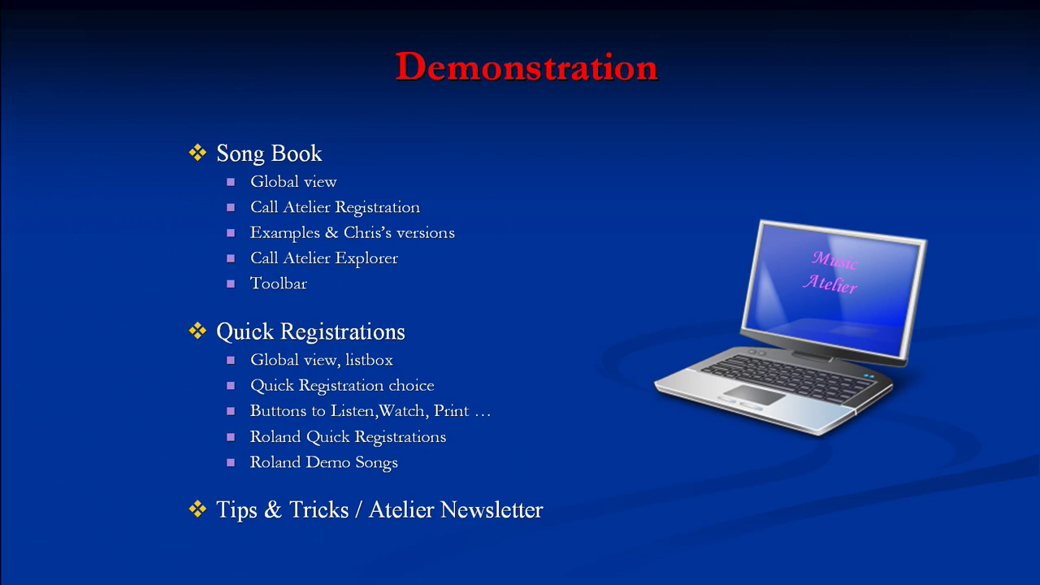
Launch the Music Atelier.xls song book from the laptop picture on the Demonstration slide.
left_click(743, 370)
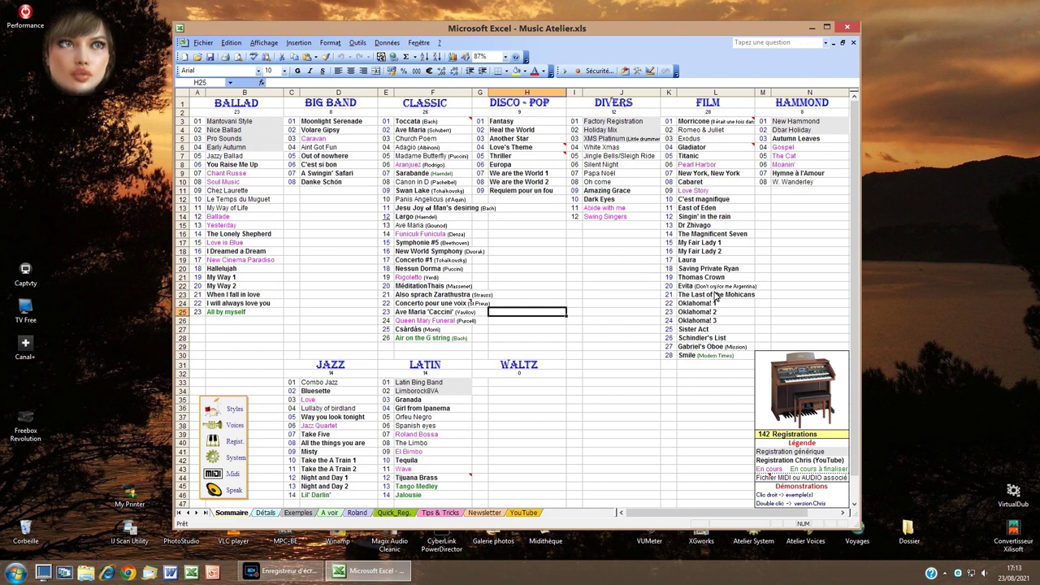
left_click(726, 331)
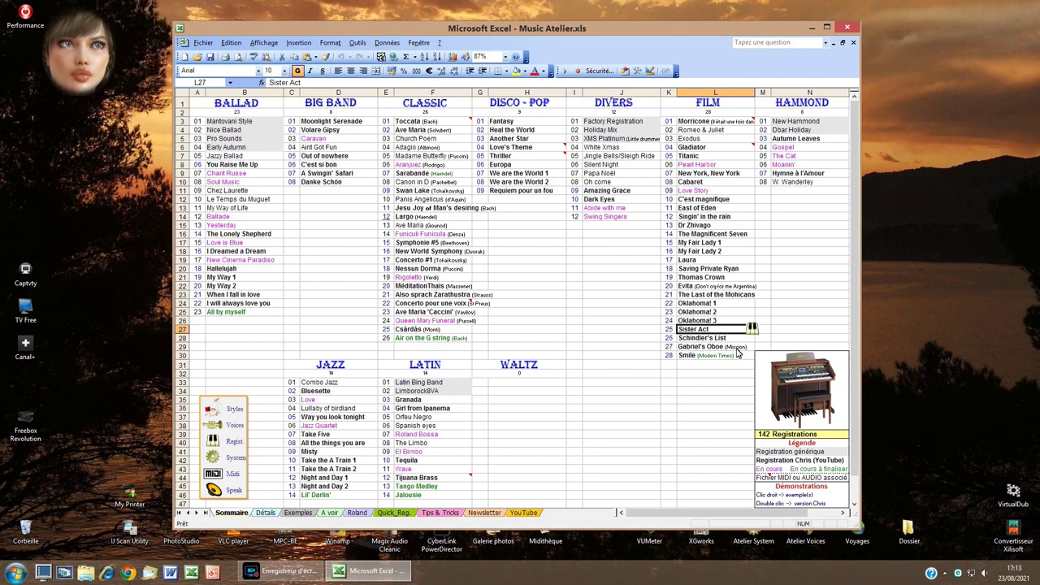
double_click(752, 327)
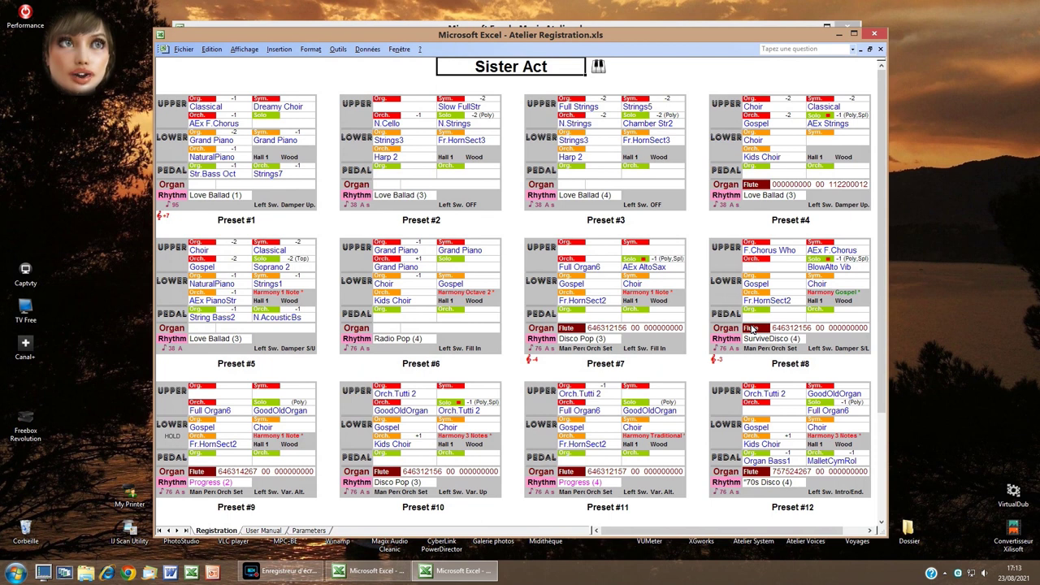
left_click(726, 395)
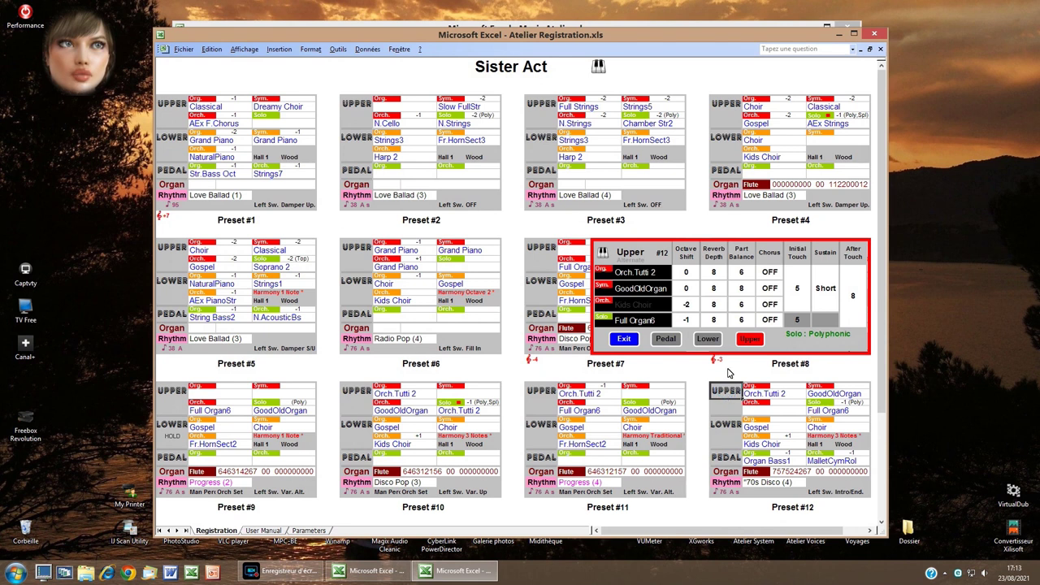
left_click(713, 340)
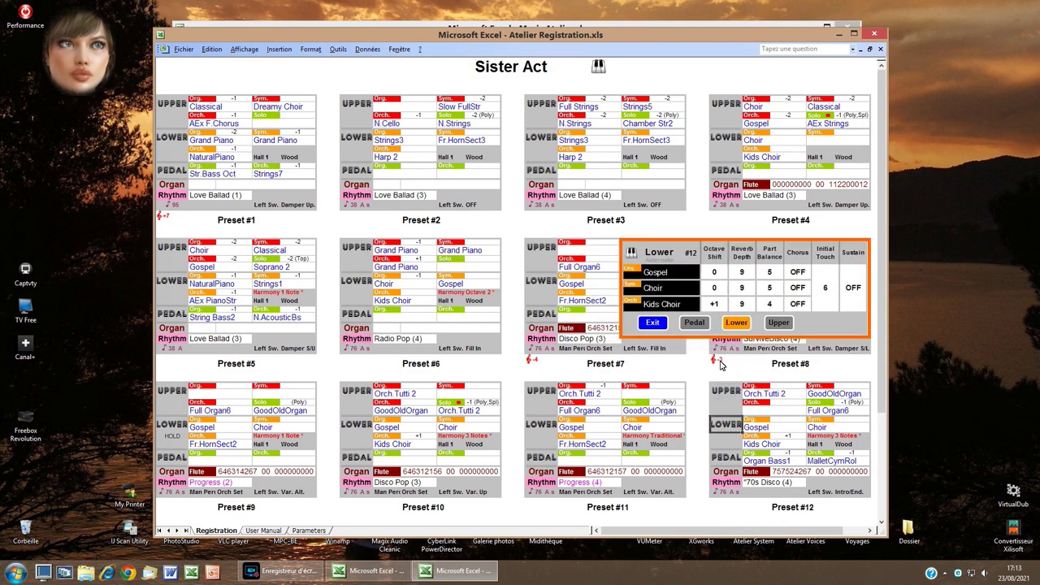
left_click(698, 325)
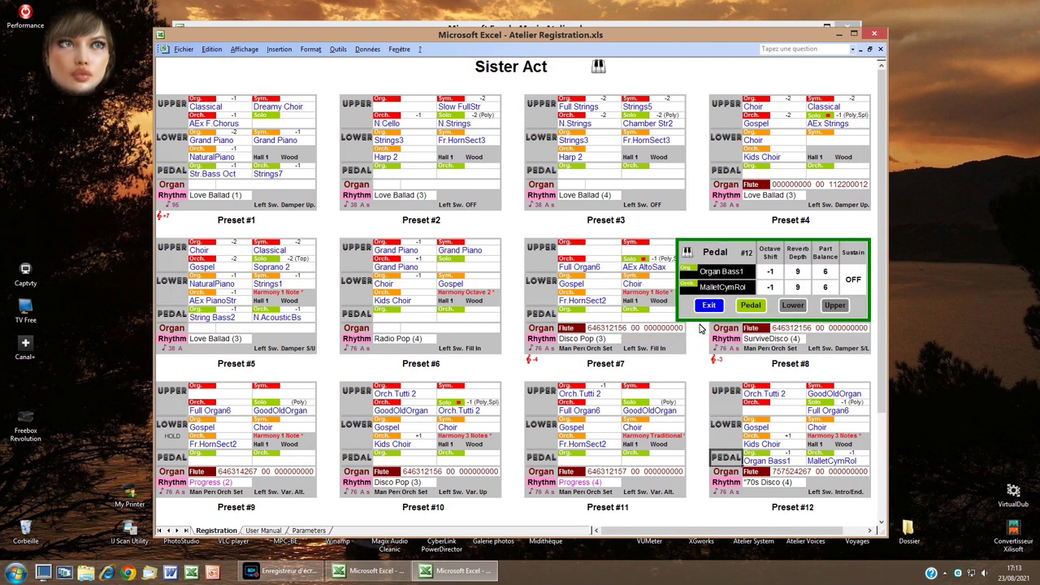
left_click(710, 305)
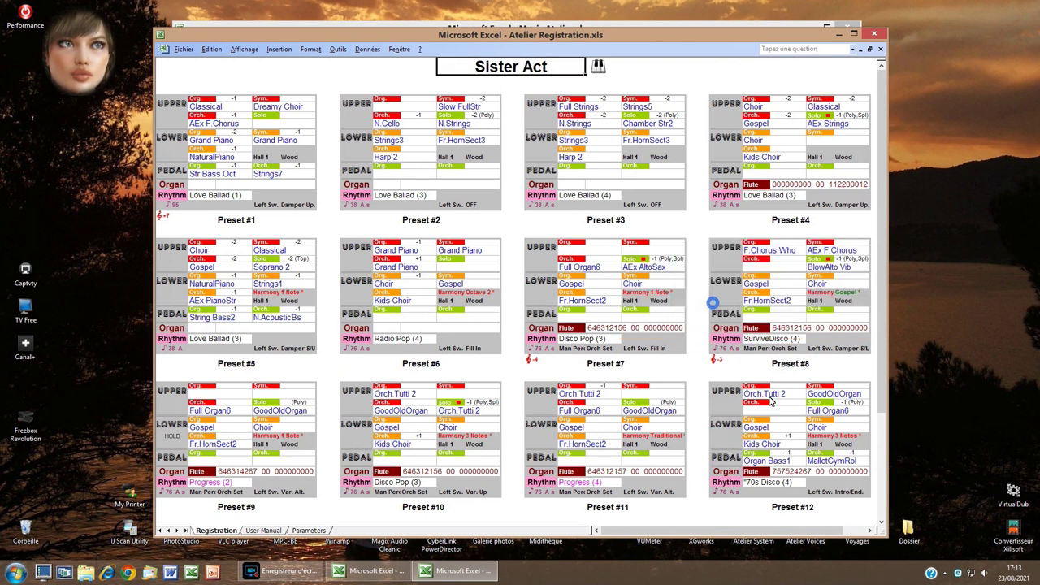
left_click(729, 472)
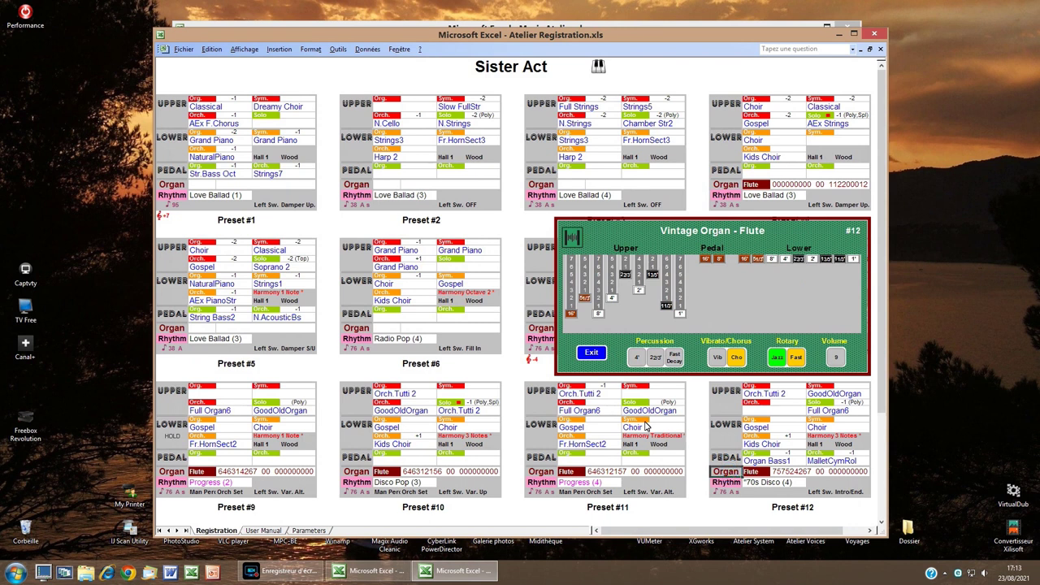
left_click(593, 353)
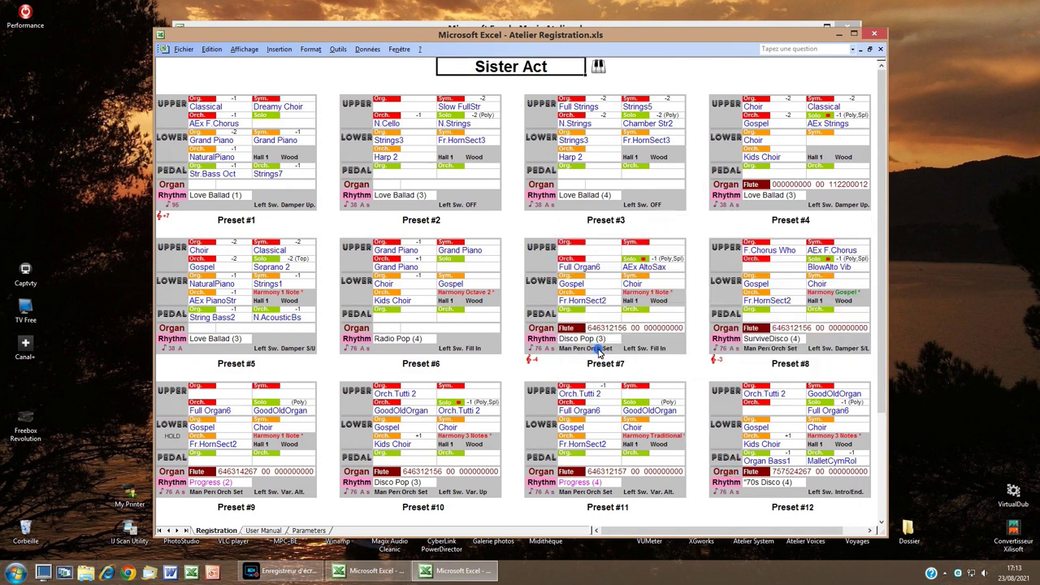
left_click(872, 33)
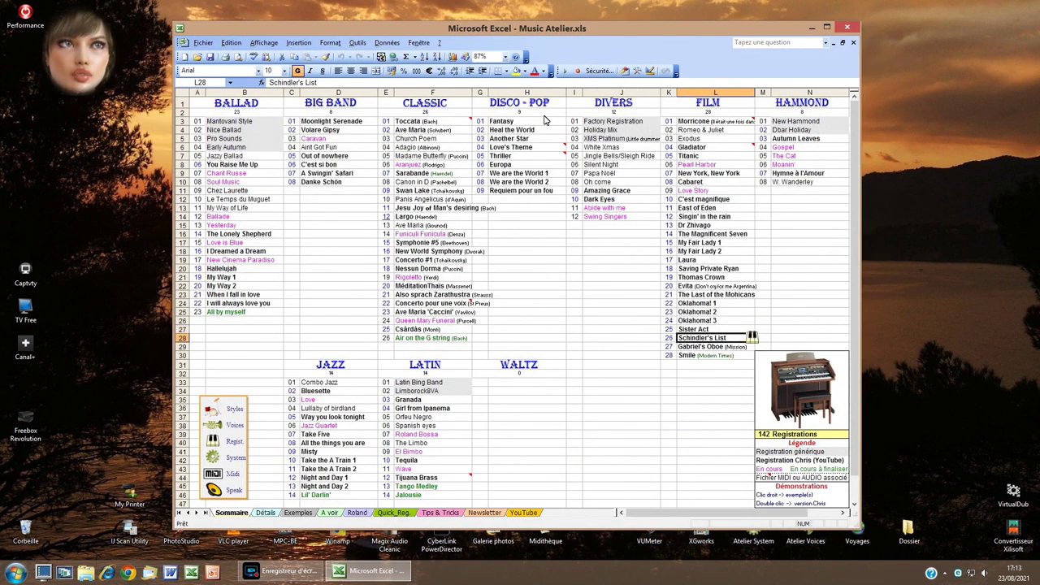
Play the André Kostelanetz - Jalousie.mp3 example for Jalousie in the LATIN list.
mouse_move(530, 149)
left_click(423, 494)
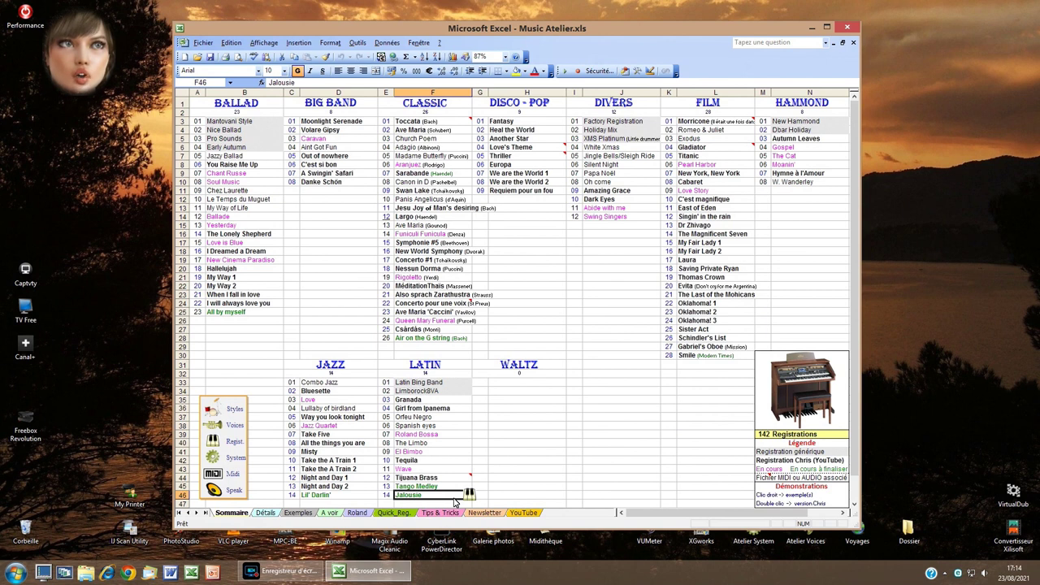
right_click(457, 497)
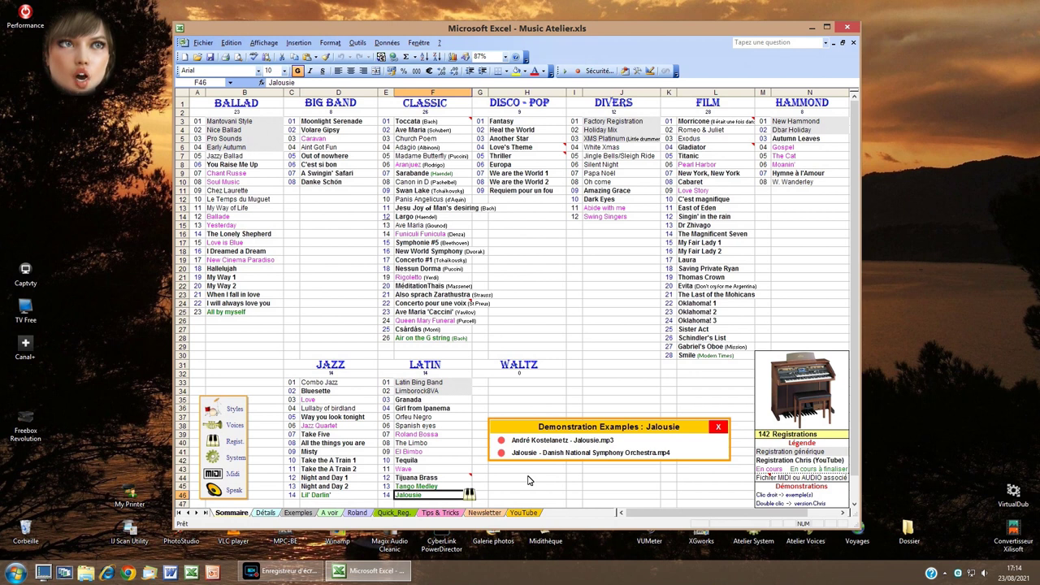
left_click(502, 441)
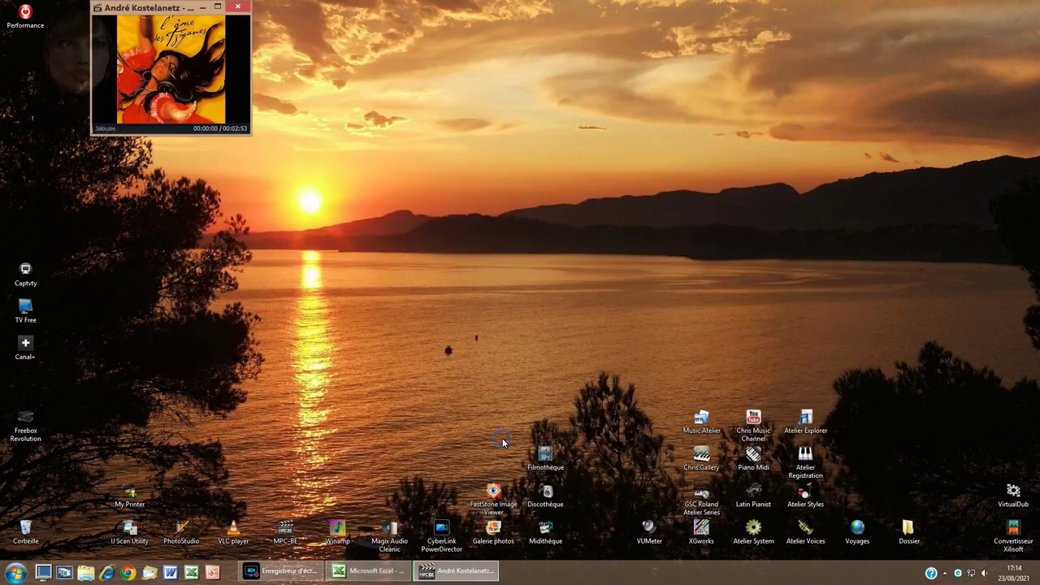
Centre the MPC-BE player and close it after about 18 seconds of Jalousie.
left_click_drag(160, 8, 469, 145)
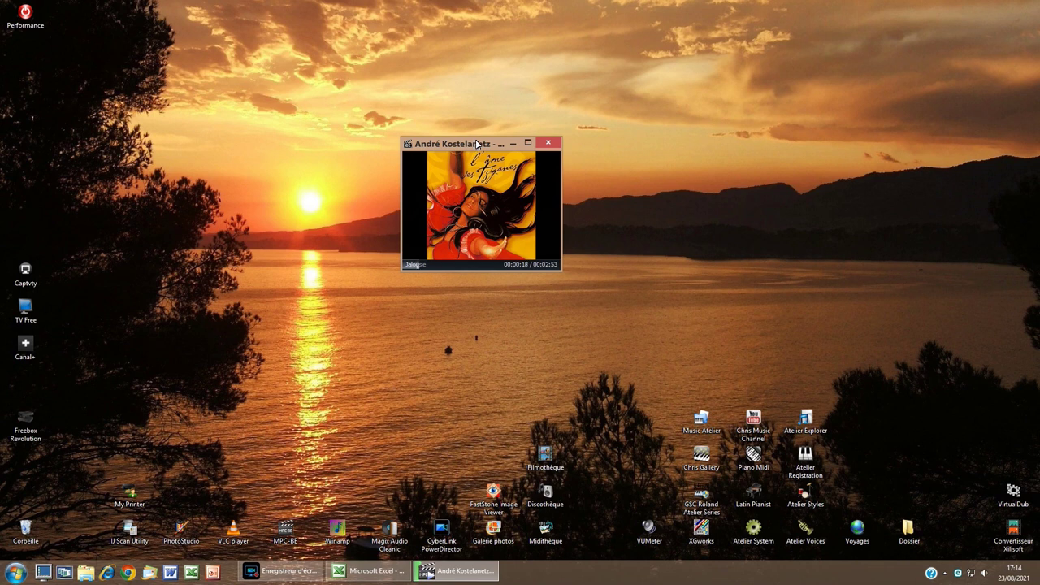
left_click(556, 142)
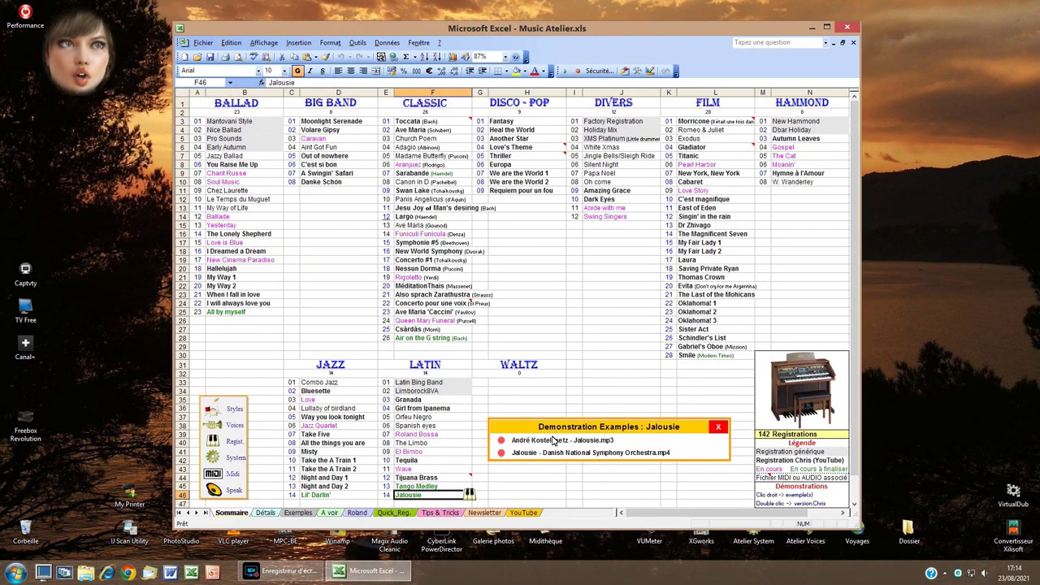
left_click(502, 453)
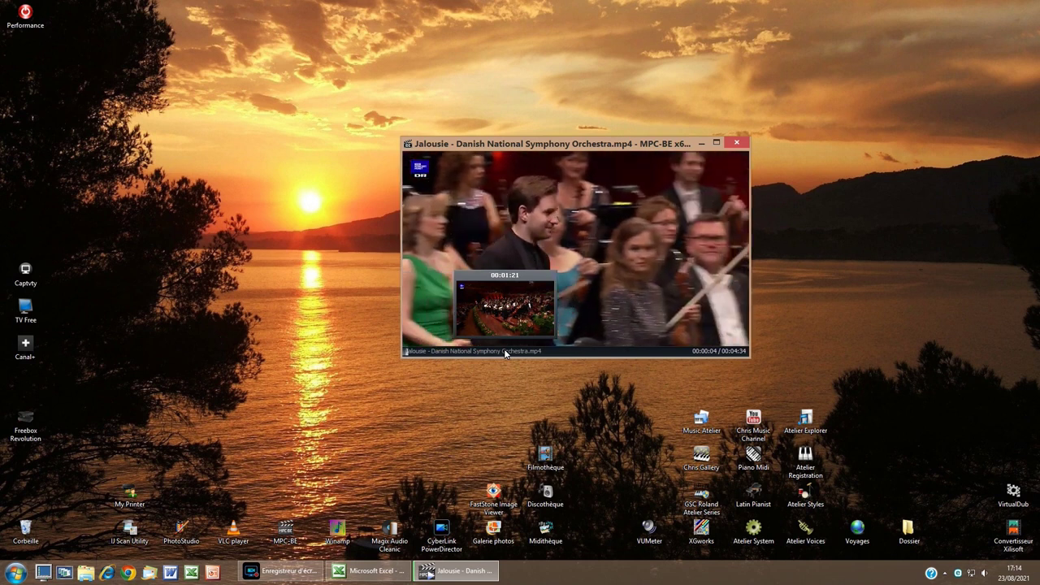
left_click(504, 351)
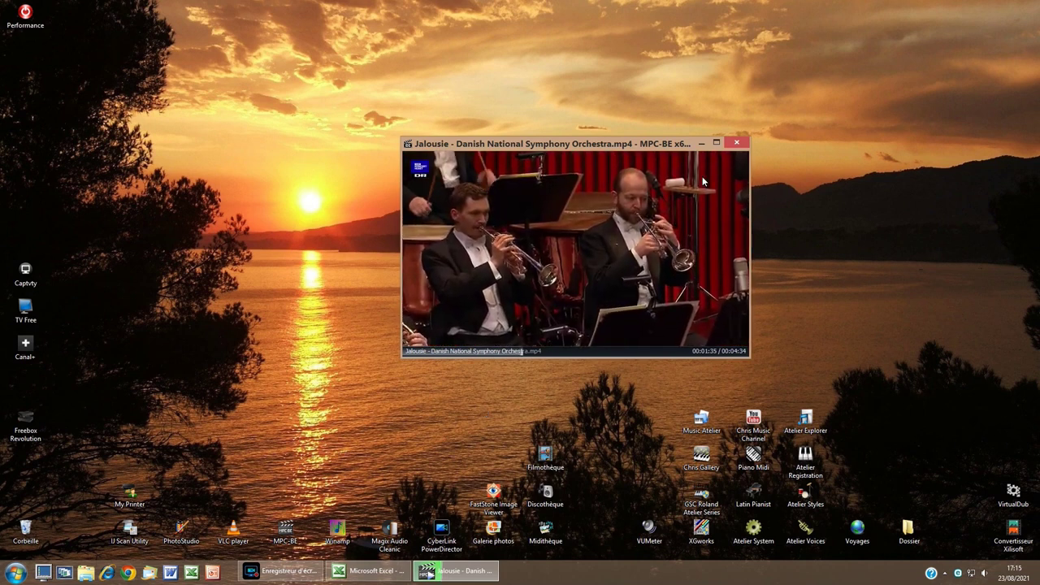
left_click(737, 145)
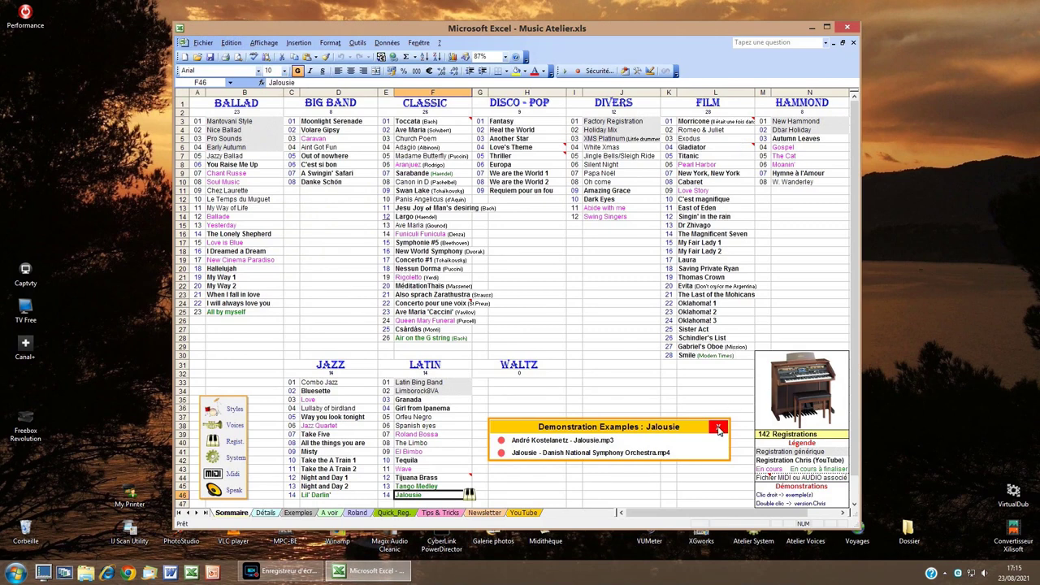
Close the Jalousie examples list, play the Smile (Modern Times) organ video, then close it.
left_click(718, 428)
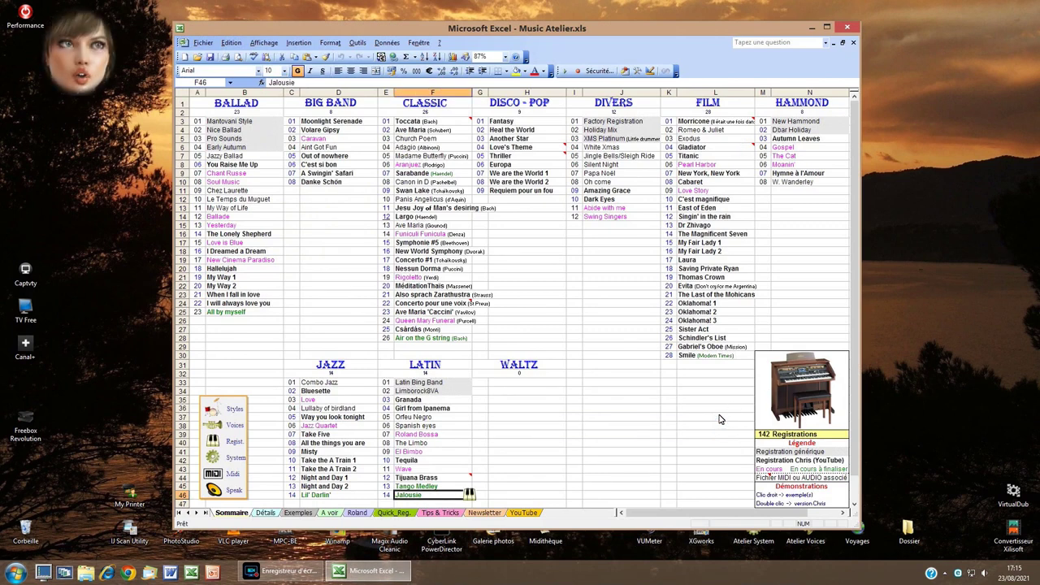
left_click(712, 357)
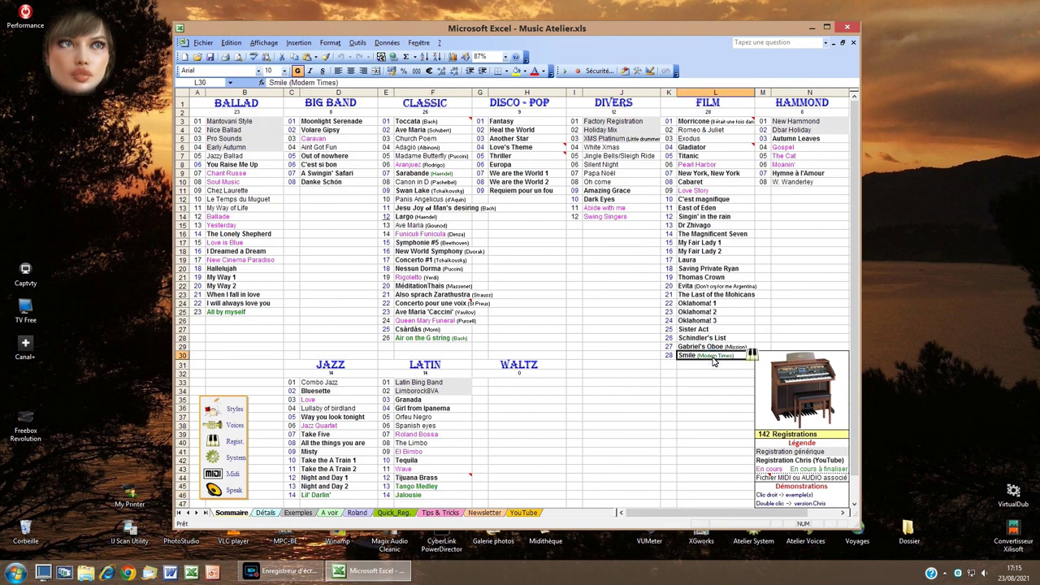
double_click(713, 357)
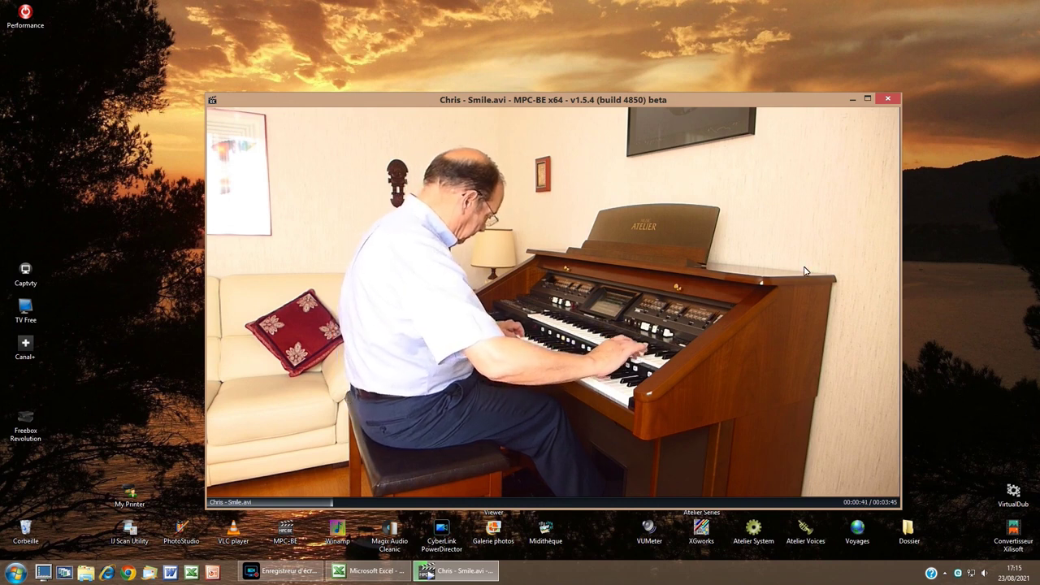
left_click(889, 99)
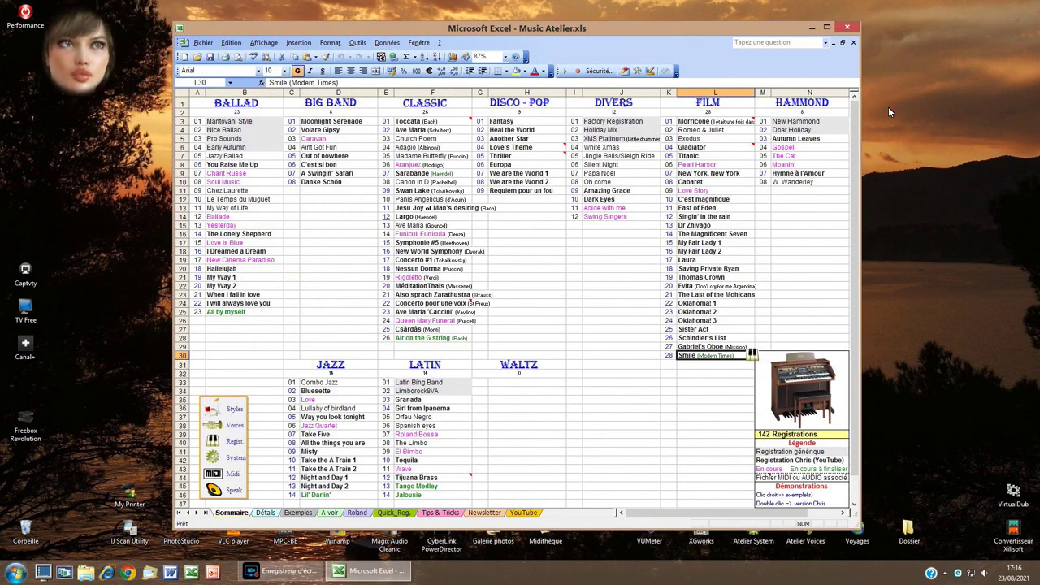
View the Largo registration's voice presets under CLASSIC, then close the voices and explorer windows.
left_click(449, 108)
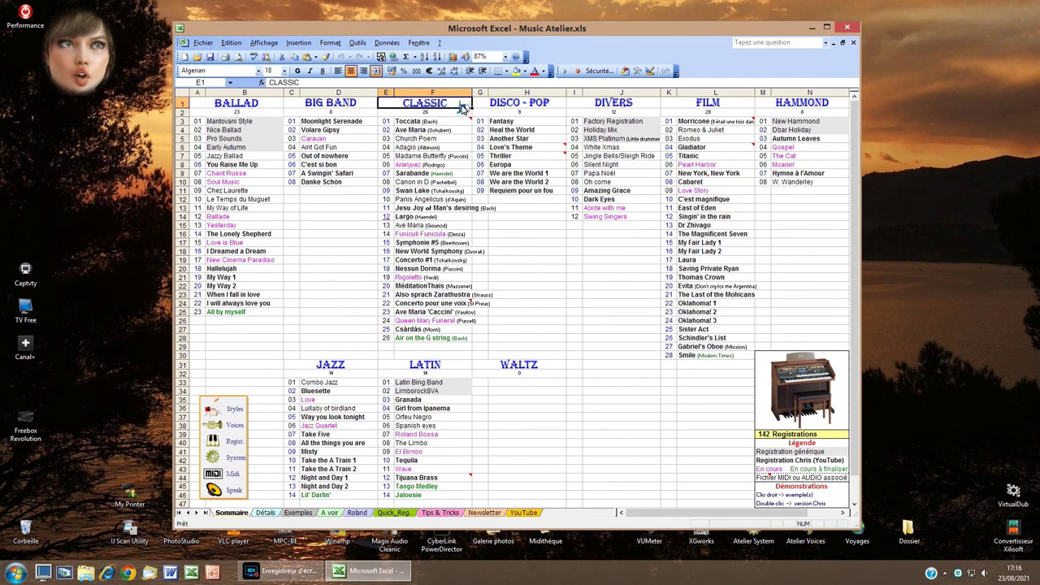
left_click(461, 108)
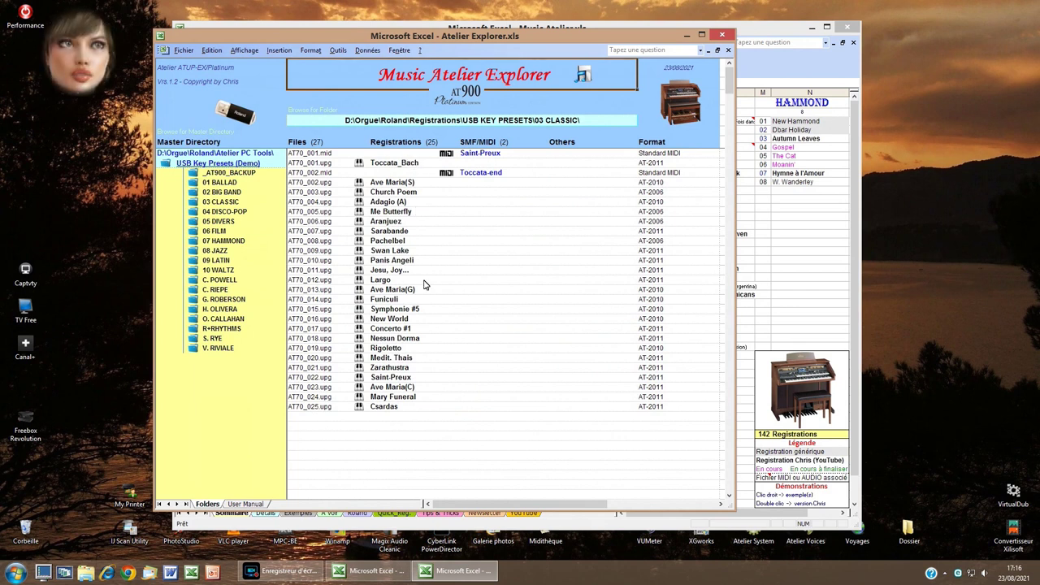
left_click(389, 281)
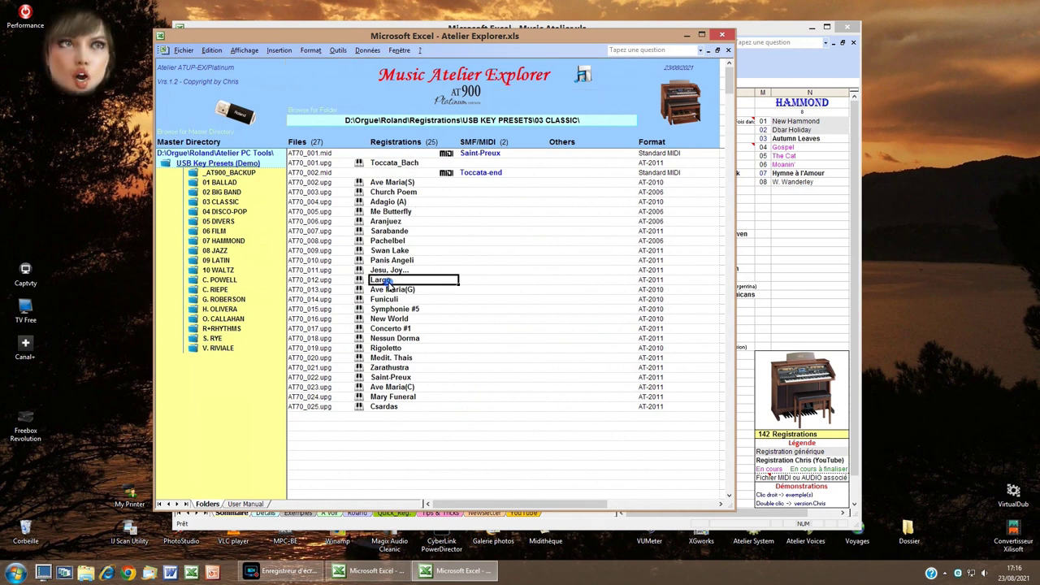
right_click(400, 283)
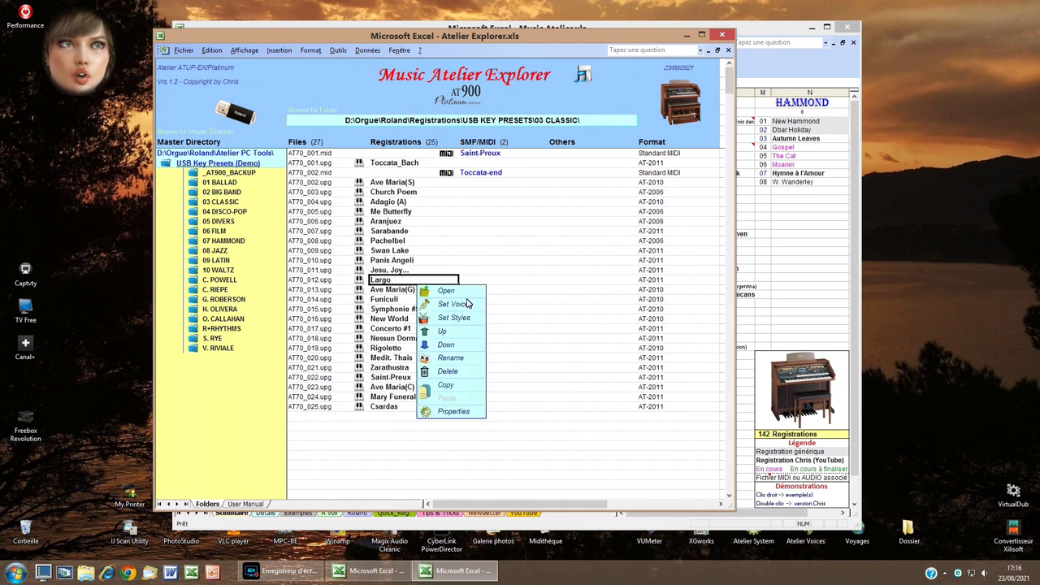
left_click(469, 305)
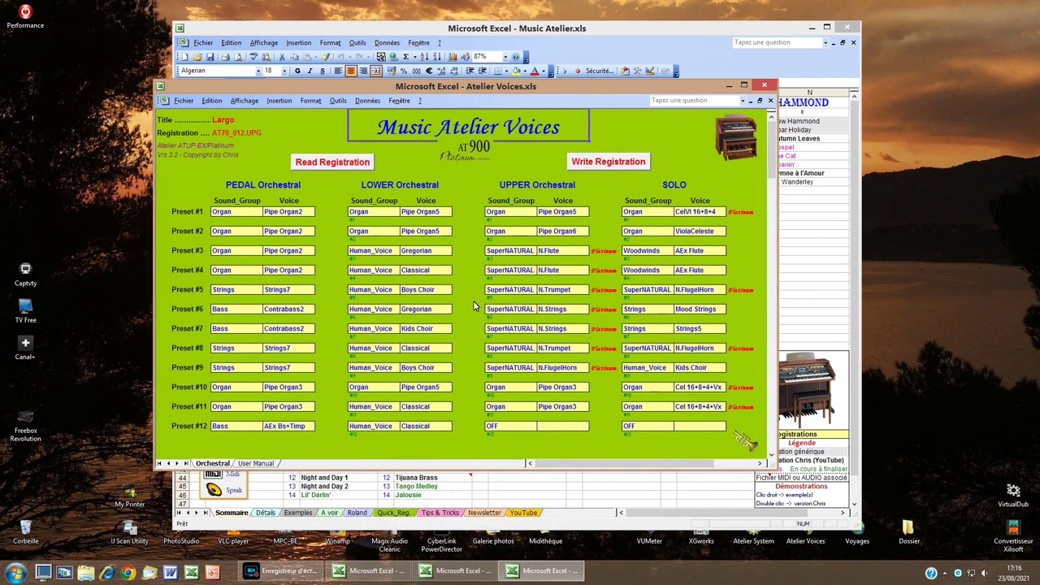
left_click(767, 87)
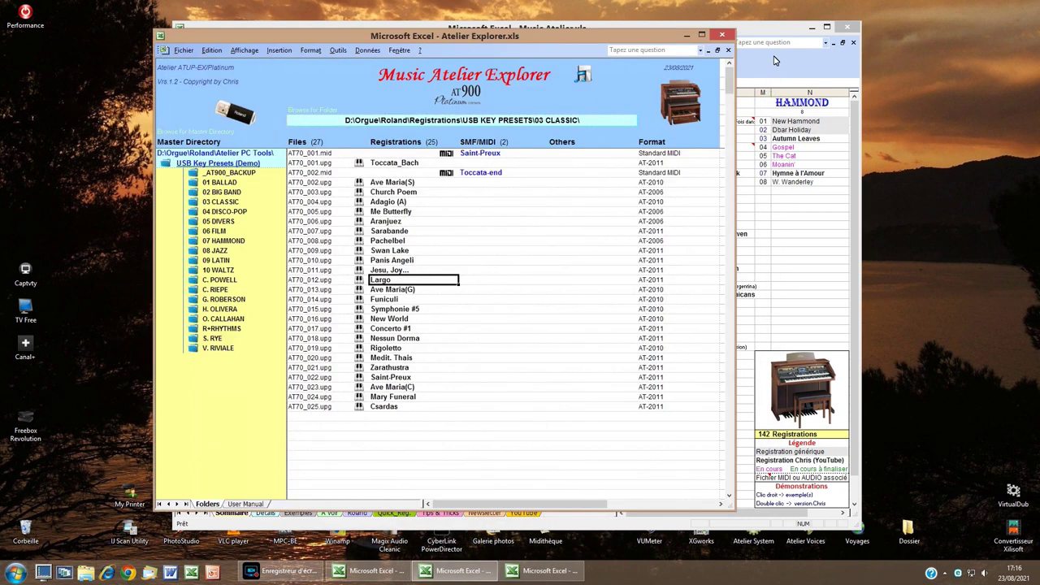
left_click(721, 37)
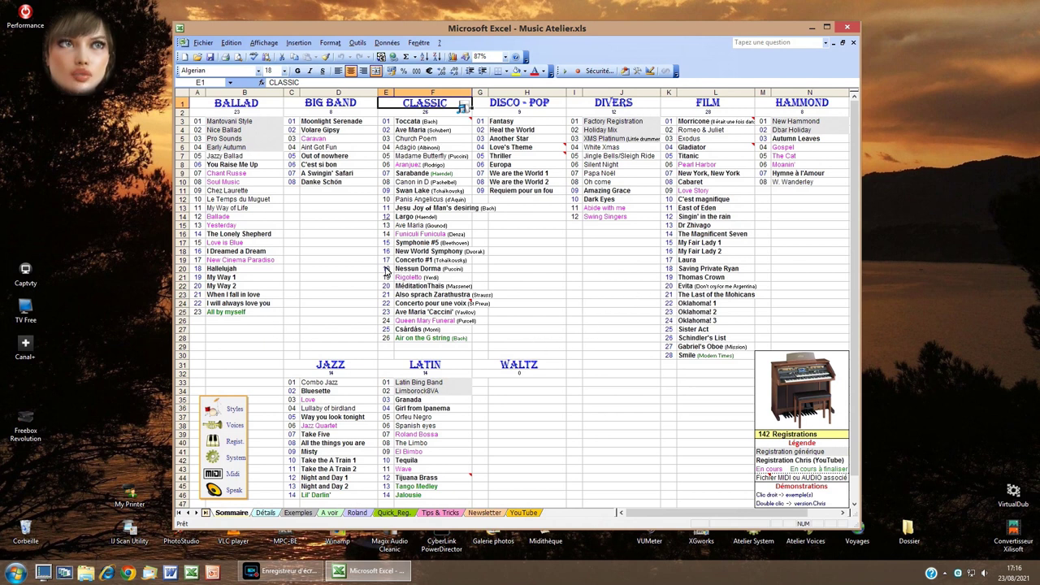
Select Misty in D41 and review its voice presets and rhythm style presets.
left_click(327, 453)
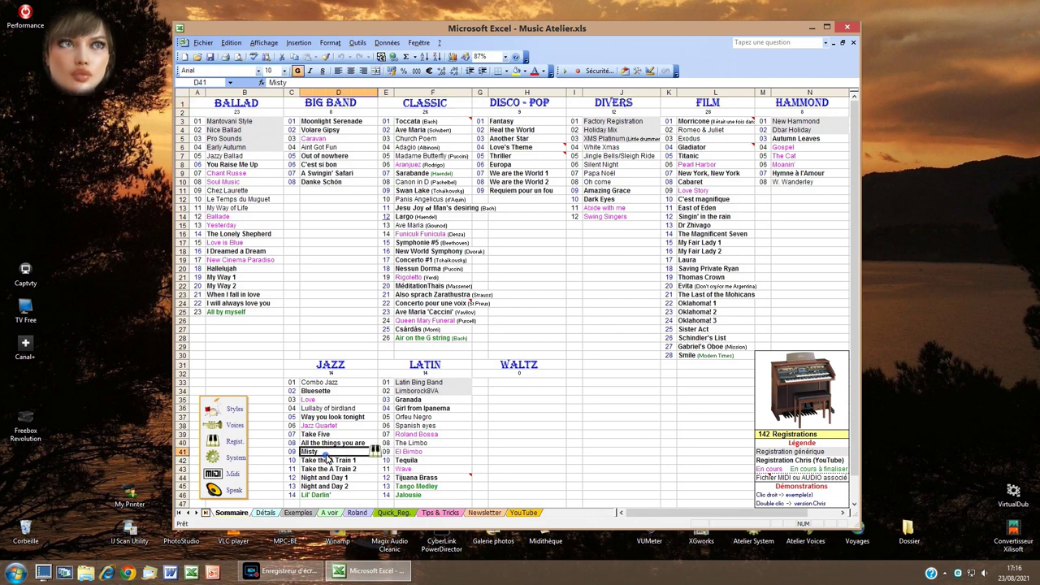
left_click(218, 428)
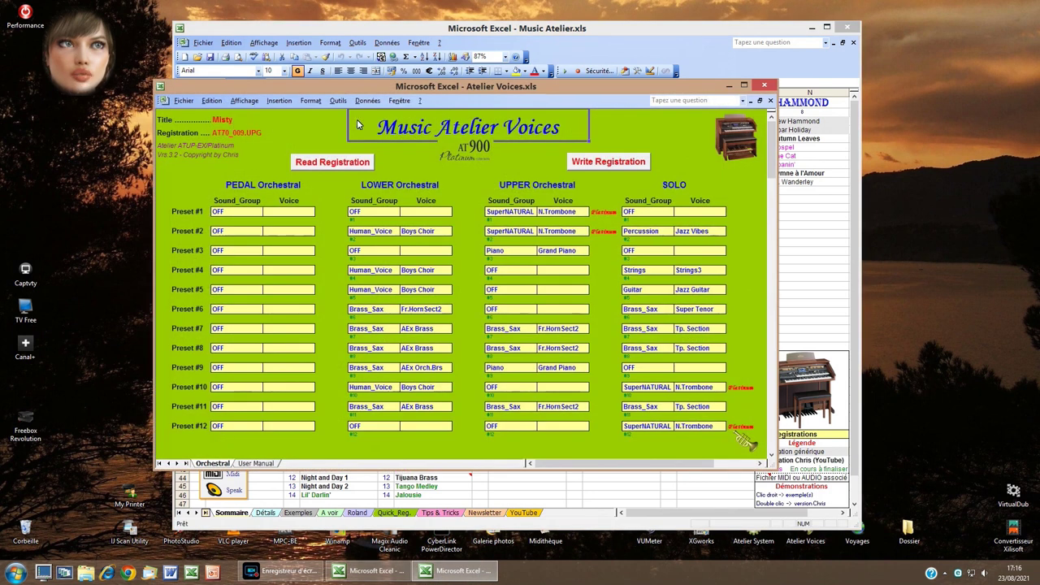
left_click(765, 86)
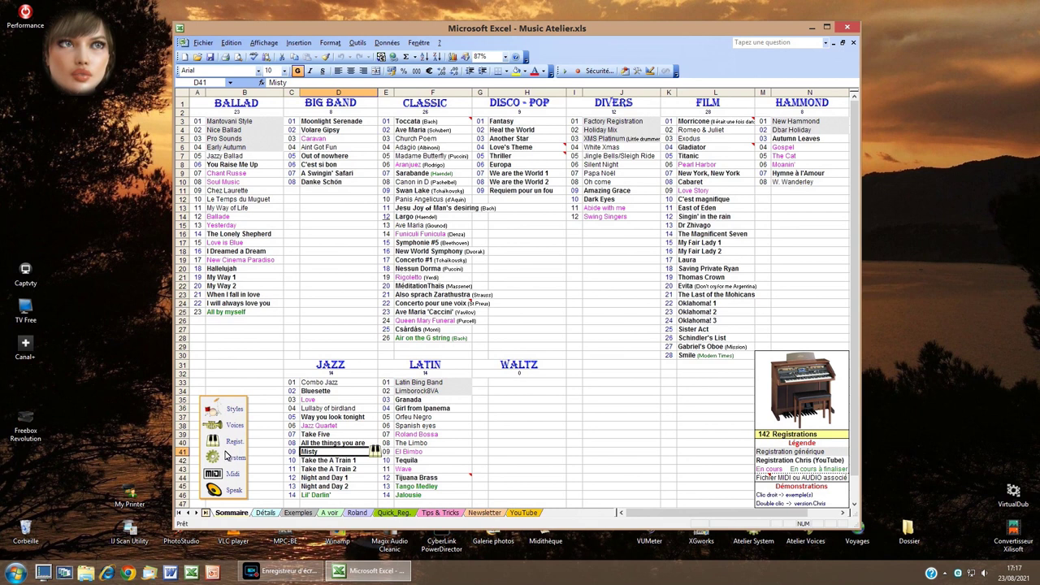
left_click(217, 408)
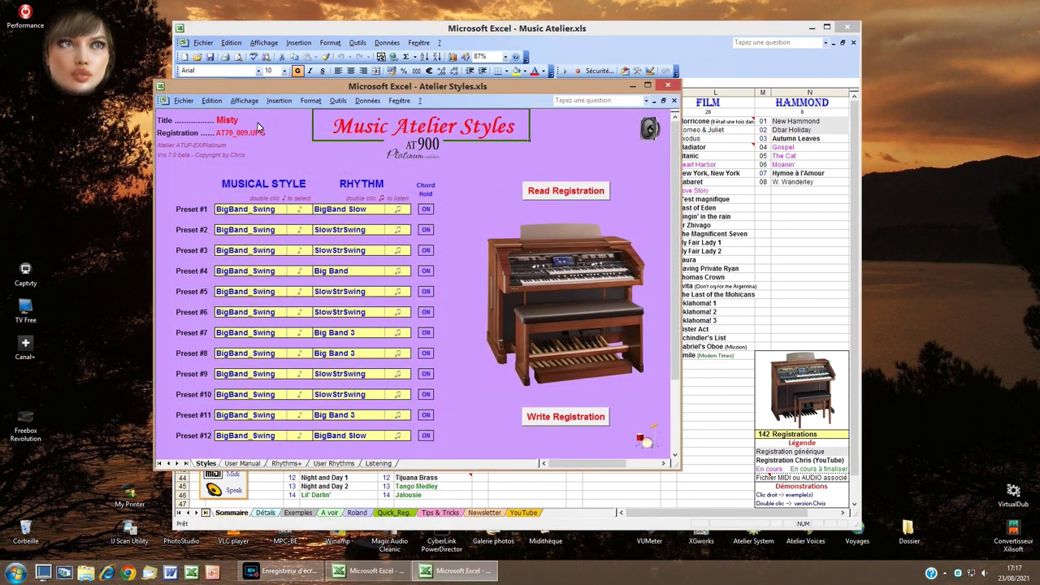
left_click(668, 85)
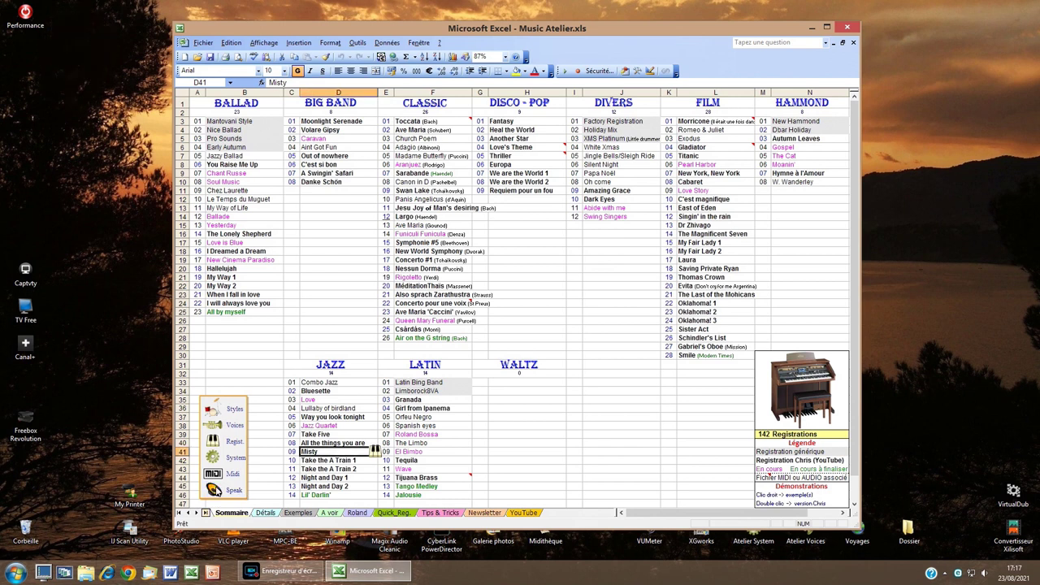
Have the avatar announce Misty twice, then show the Quick Registrations sheet at Big Band preset #5.
left_click(215, 490)
left_click(216, 489)
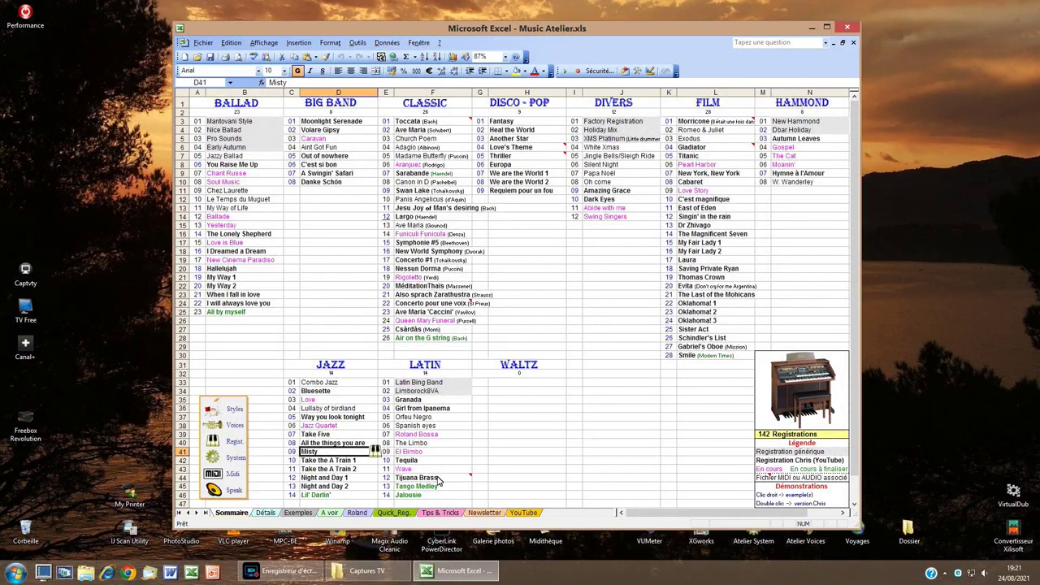
left_click(396, 512)
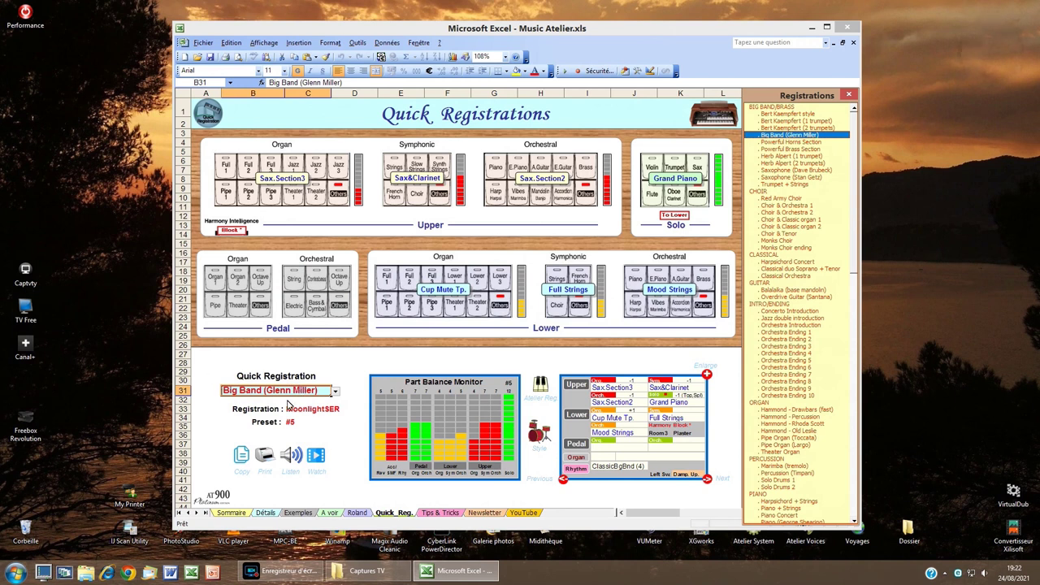
middle_click(851, 124)
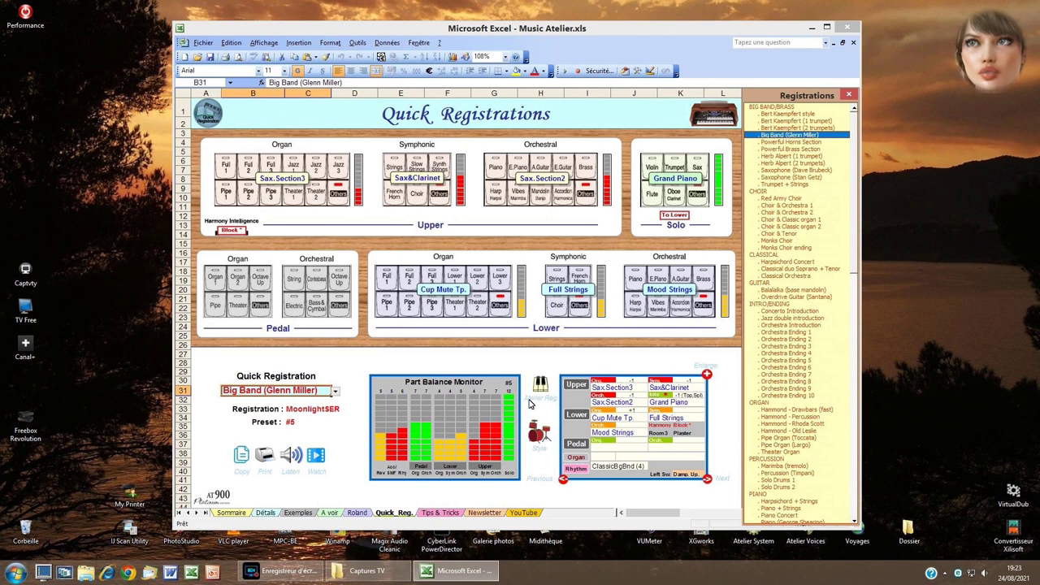
left_click(289, 455)
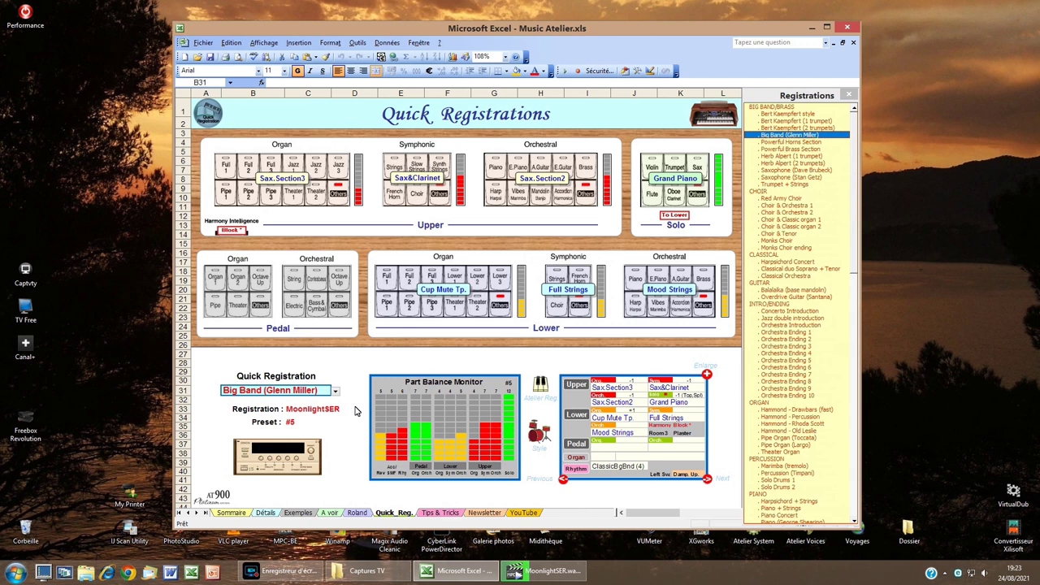
left_click(309, 471)
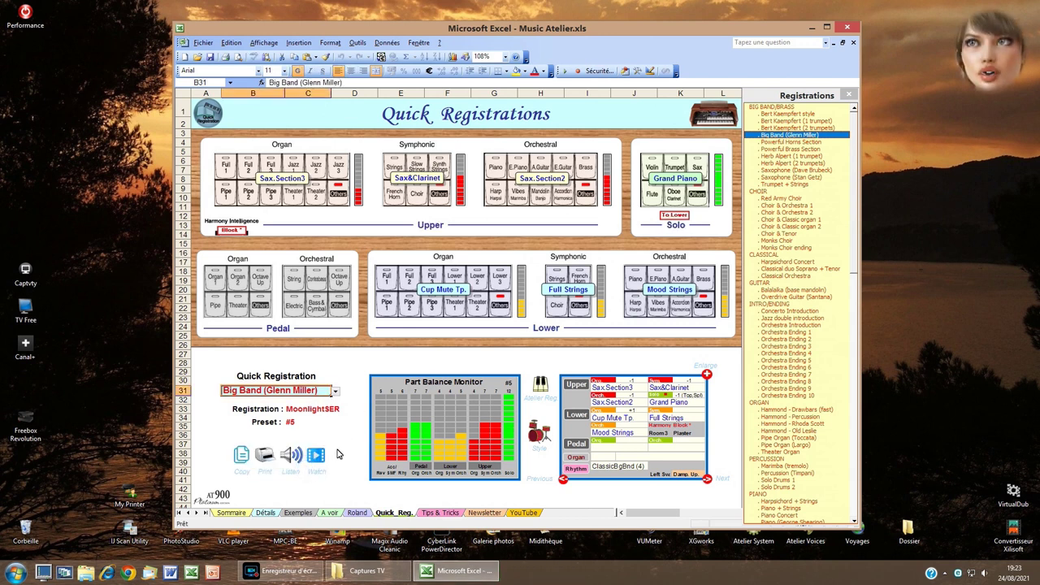
left_click(708, 375)
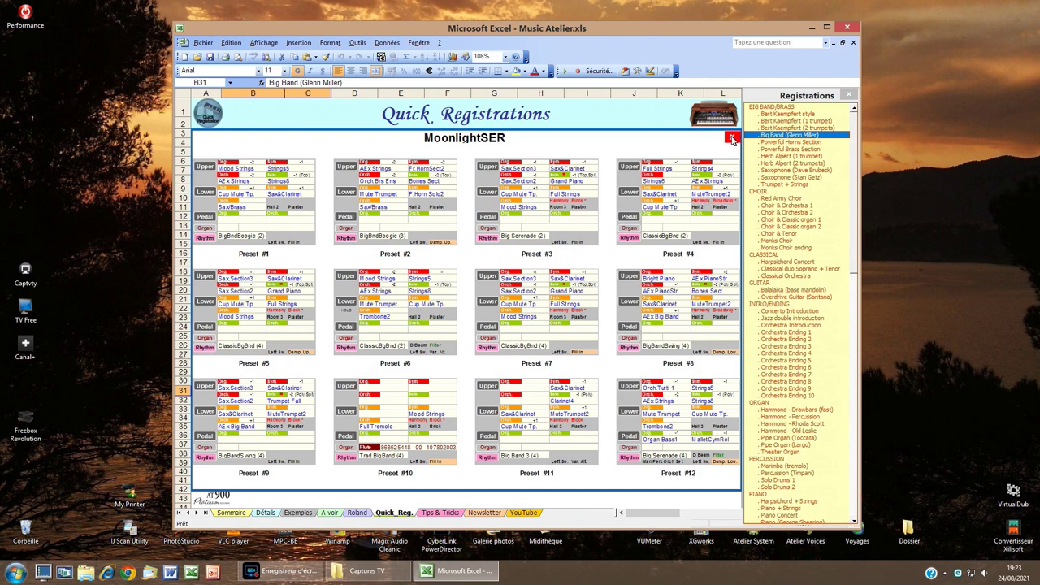
left_click(730, 137)
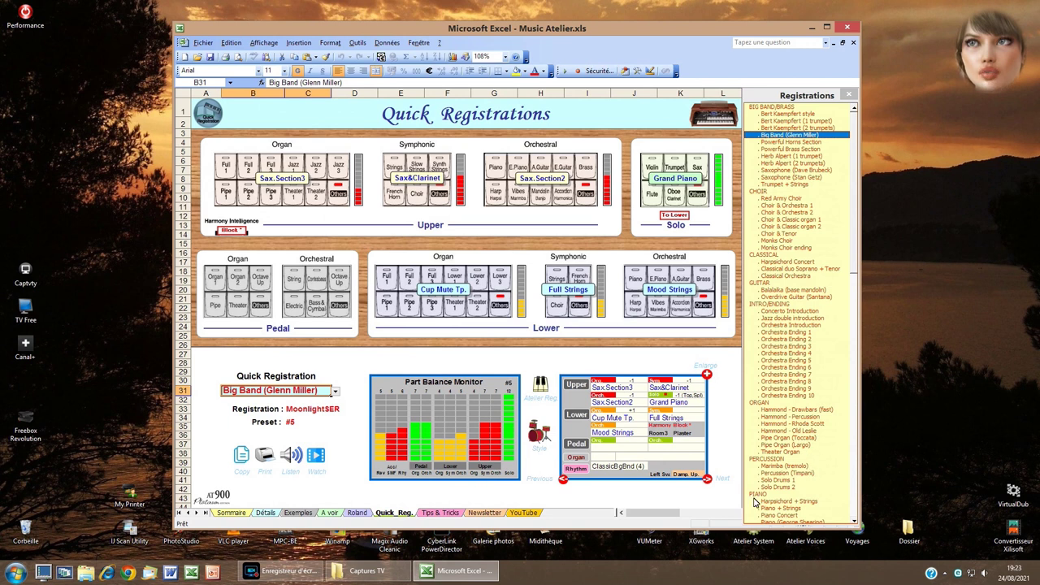
left_click(708, 480)
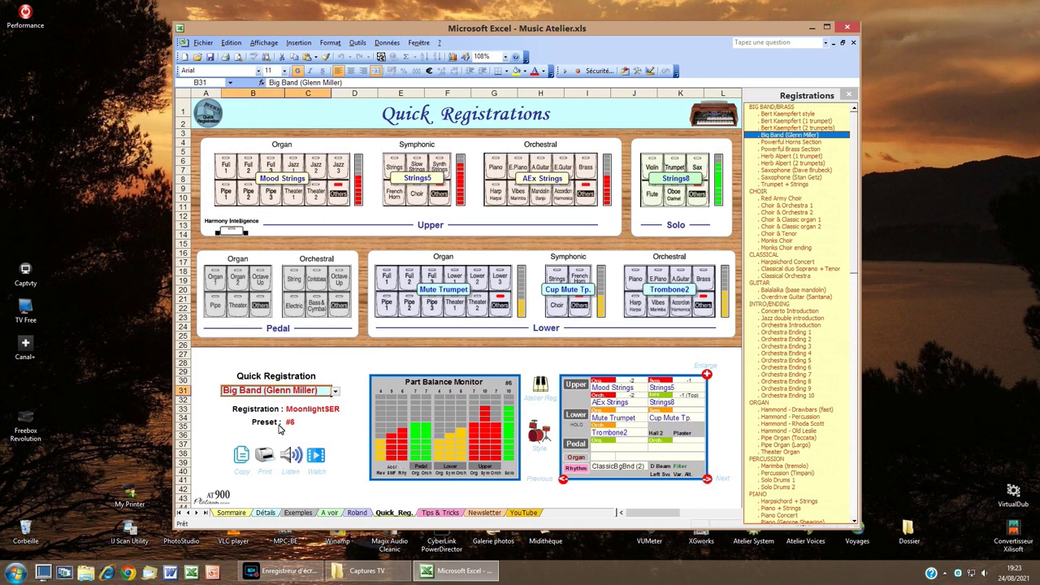
left_click(563, 480)
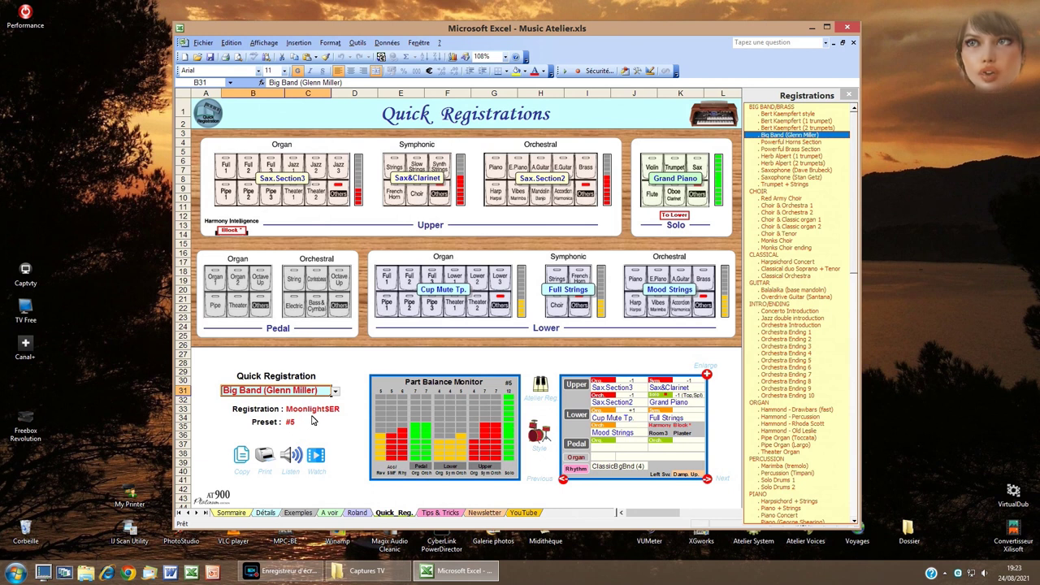
Load Monks Choir (Sister Act, preset #4, Love Ballad rhythm) and play its audio sample.
left_click(786, 240)
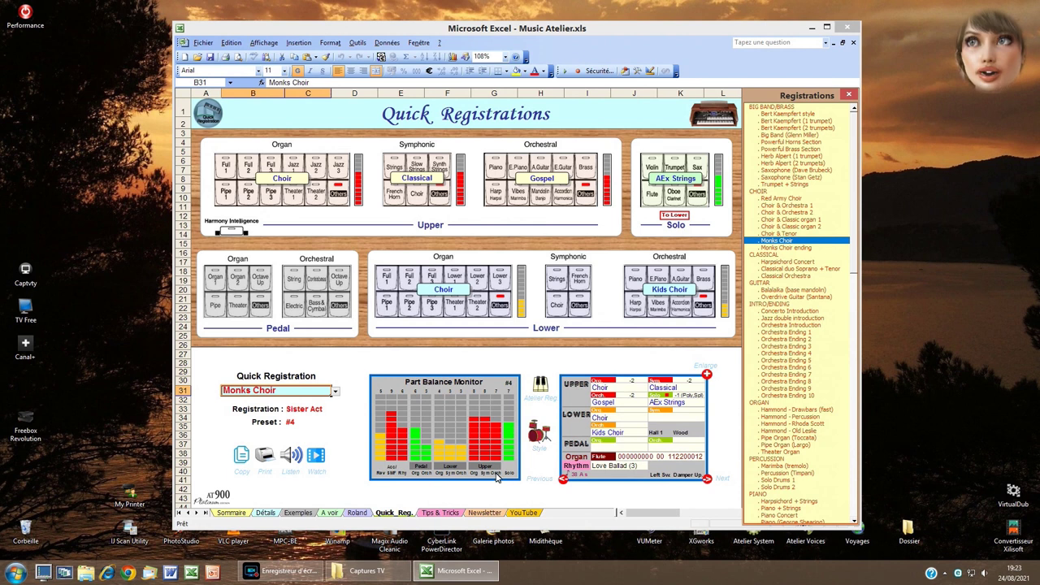
left_click(297, 459)
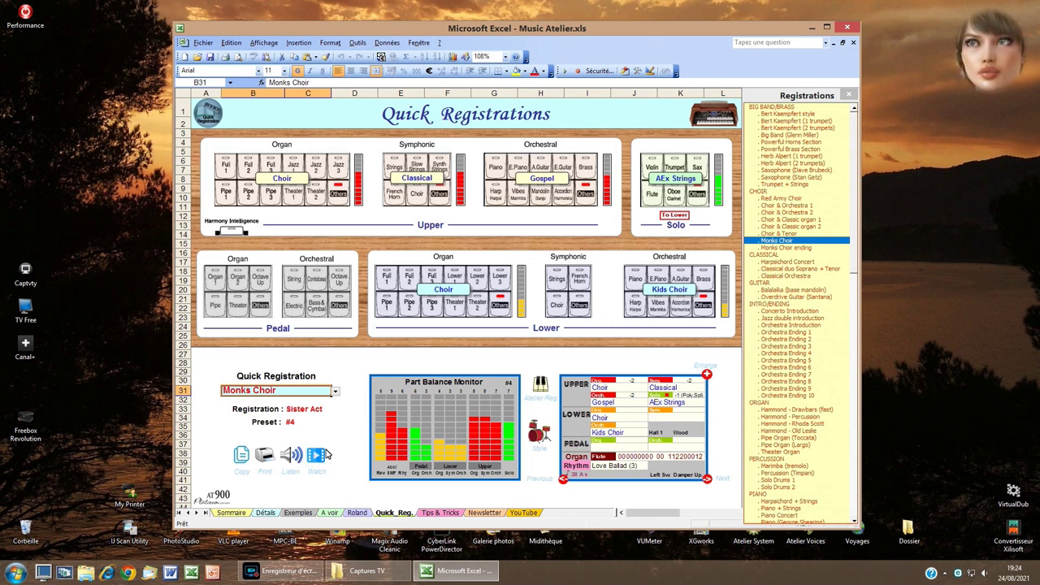
left_click(321, 457)
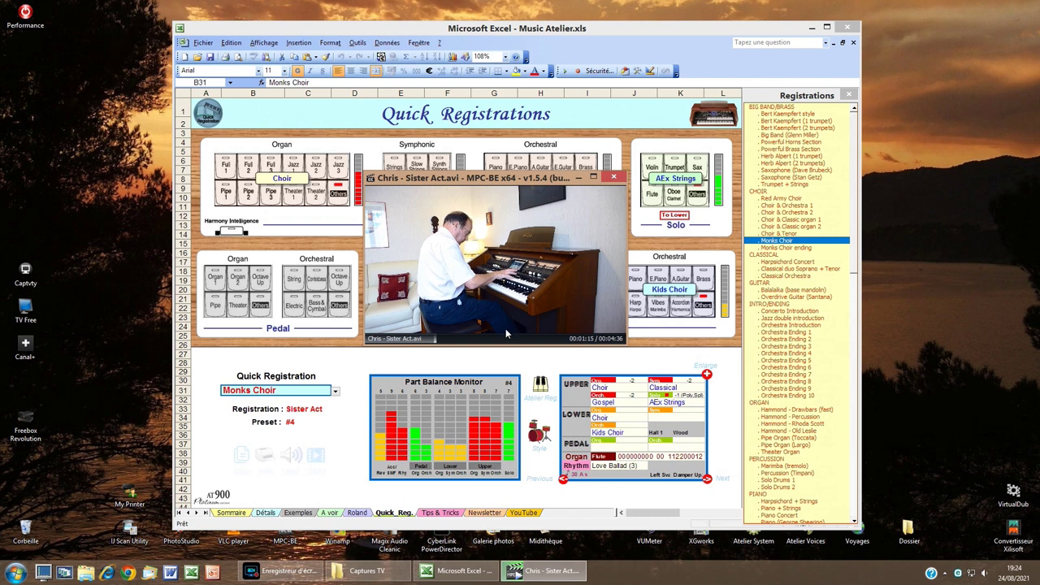
left_click(614, 177)
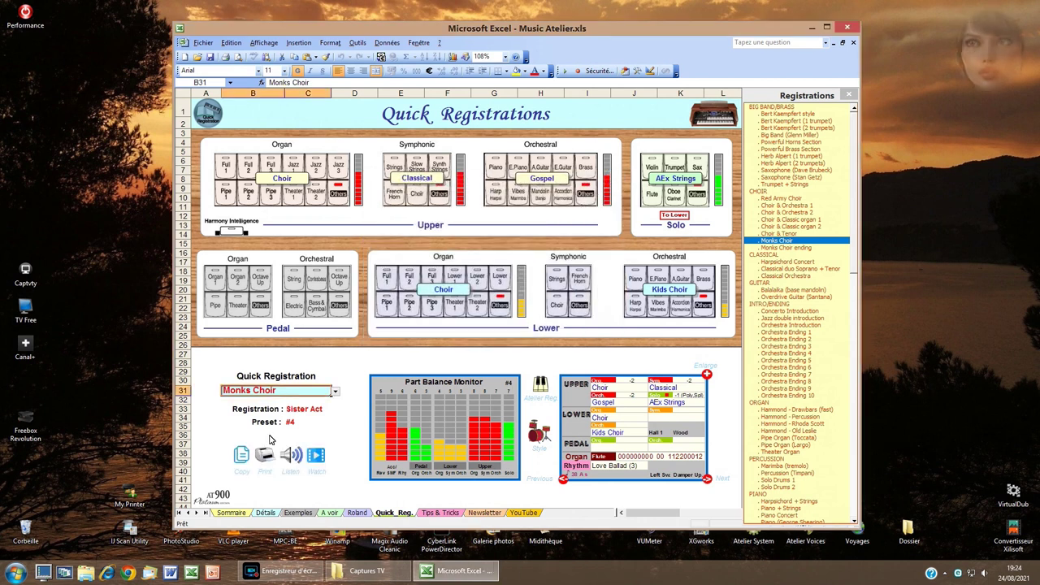
left_click(265, 463)
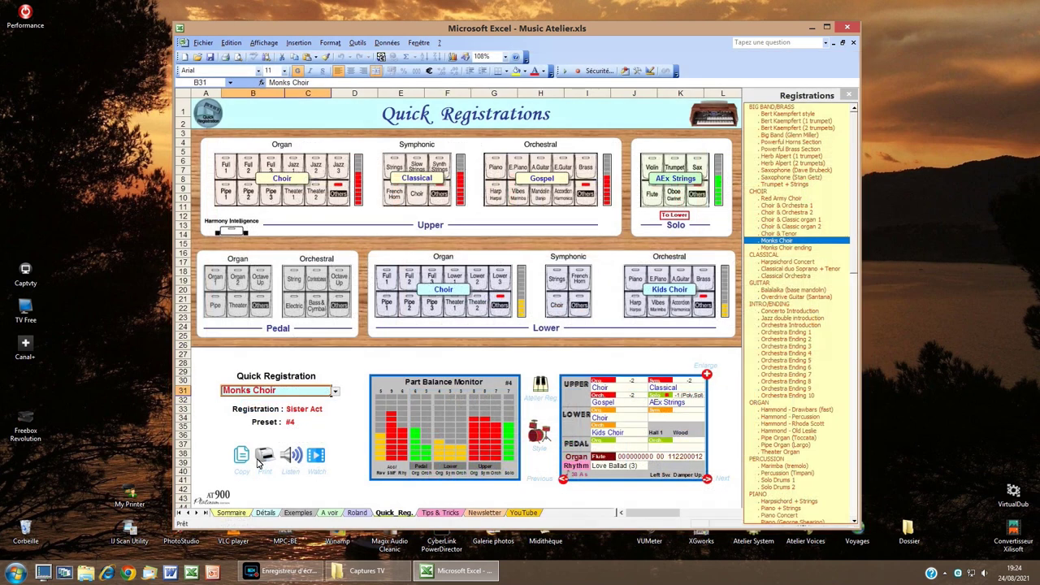
Copy Monks Choir into preset 2 of AT70_002.UPG and view the resulting Bluesette set.
left_click(240, 456)
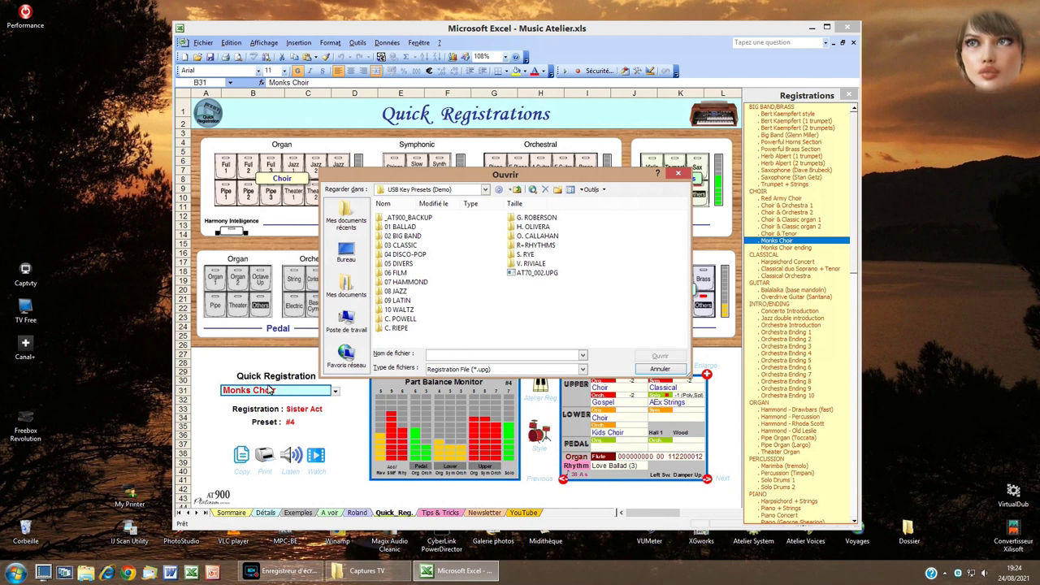
left_click(530, 275)
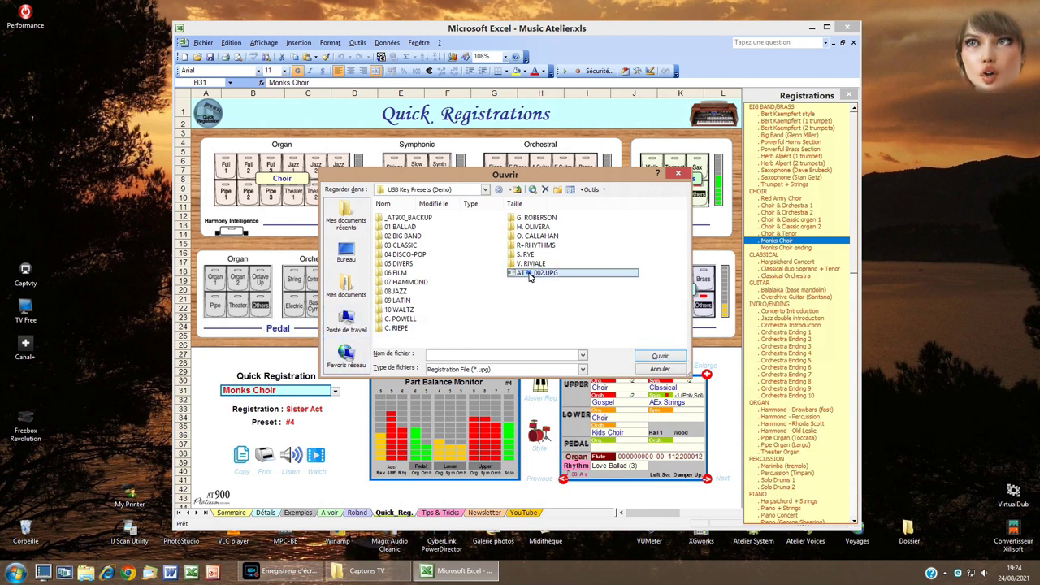
double_click(530, 274)
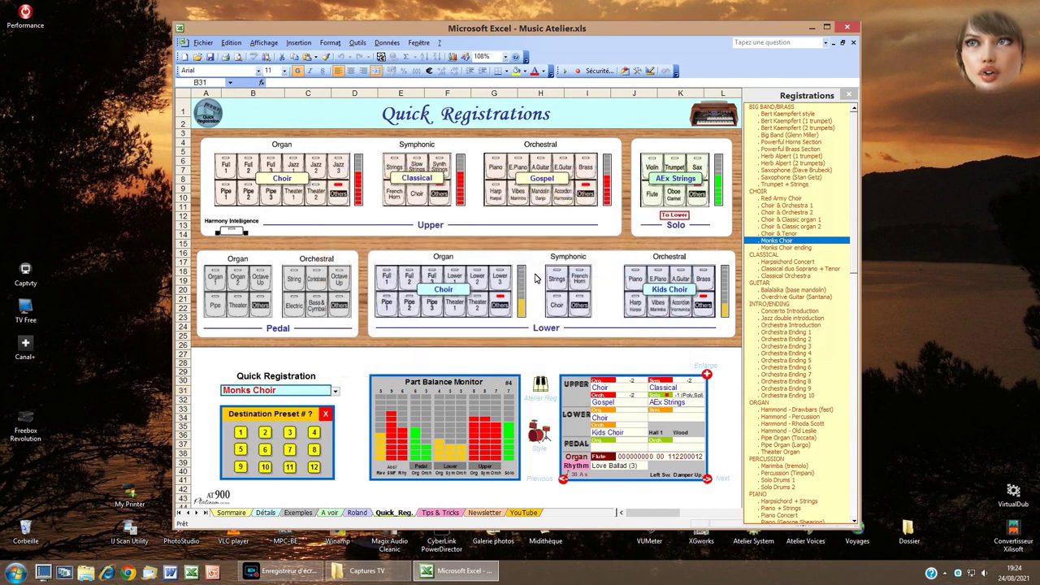
left_click(265, 433)
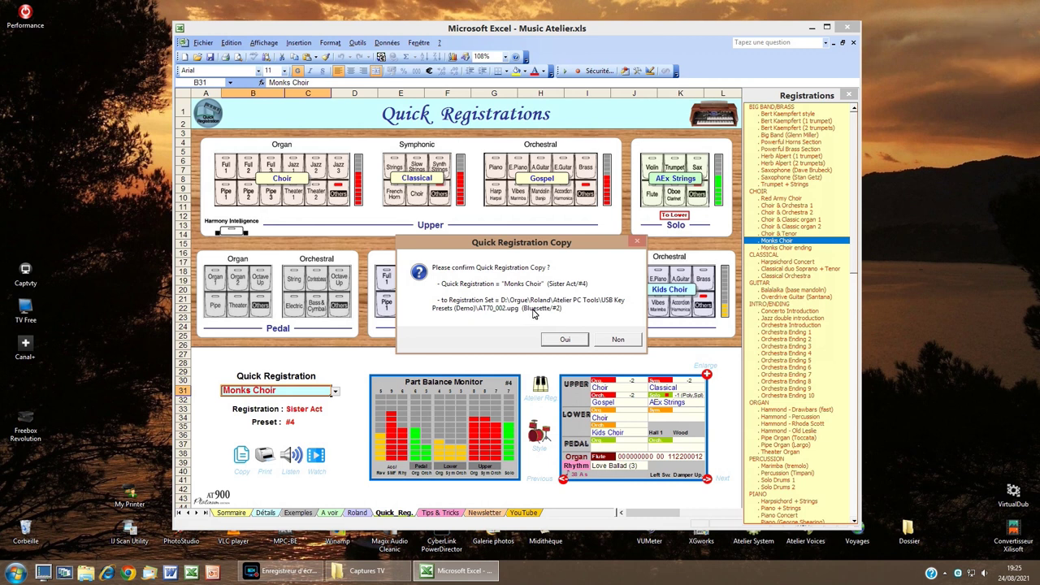
left_click(565, 339)
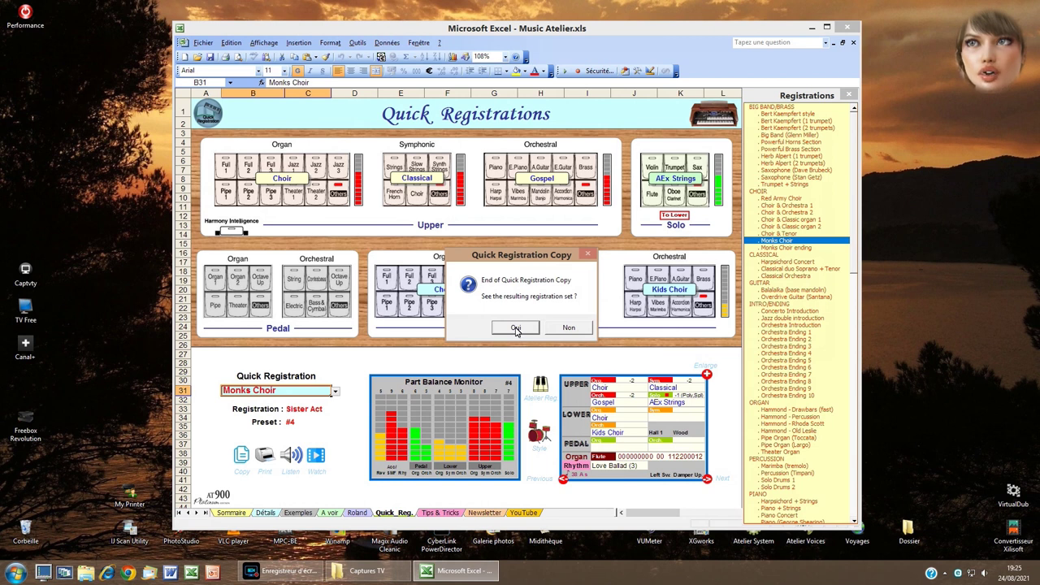
left_click(518, 327)
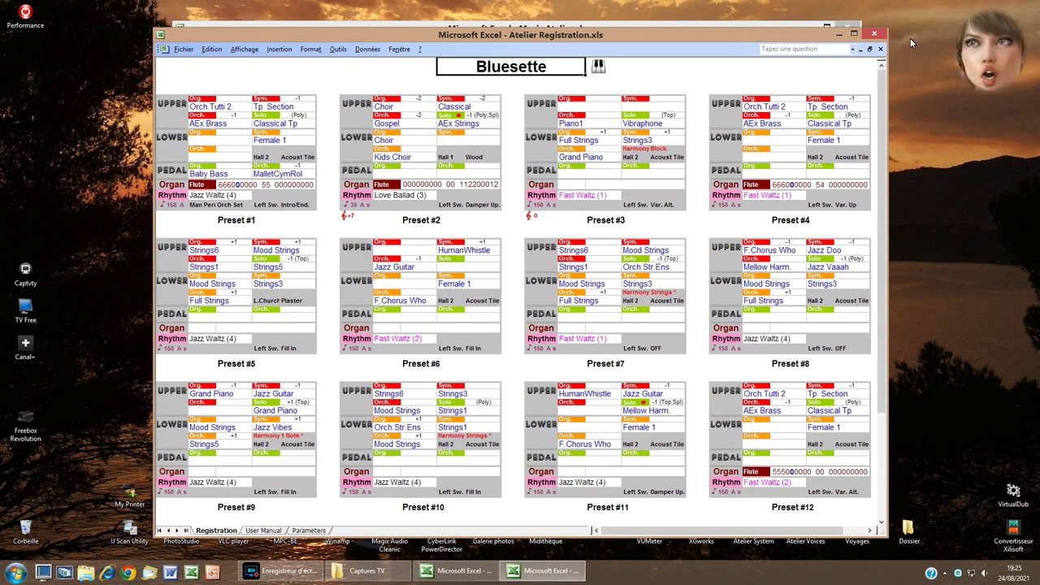
Close the Bluesette set, open Sister Act, and check its upper Preset #4 and lower Preset #7 settings.
left_click(874, 34)
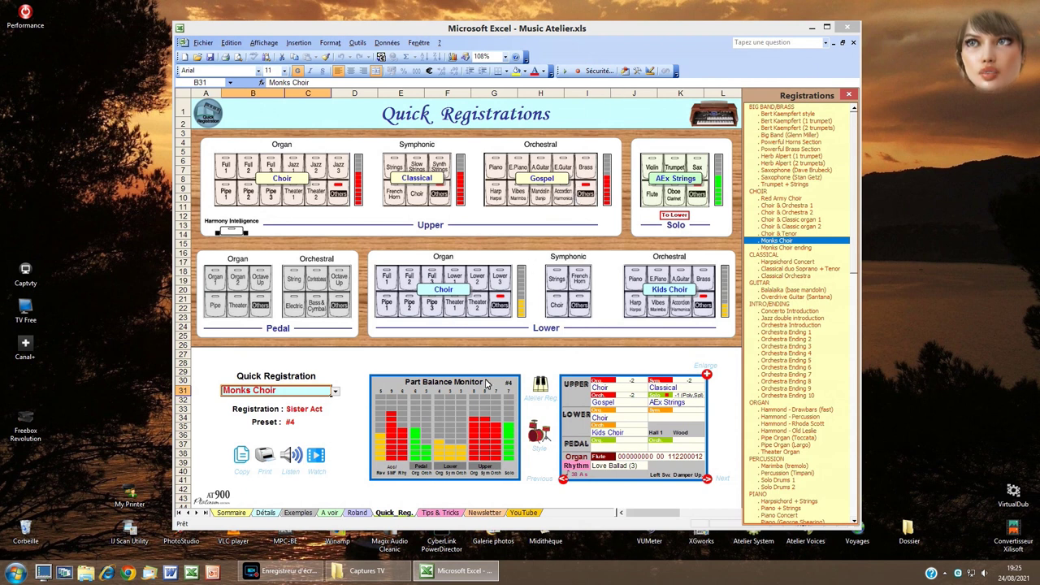
left_click(542, 391)
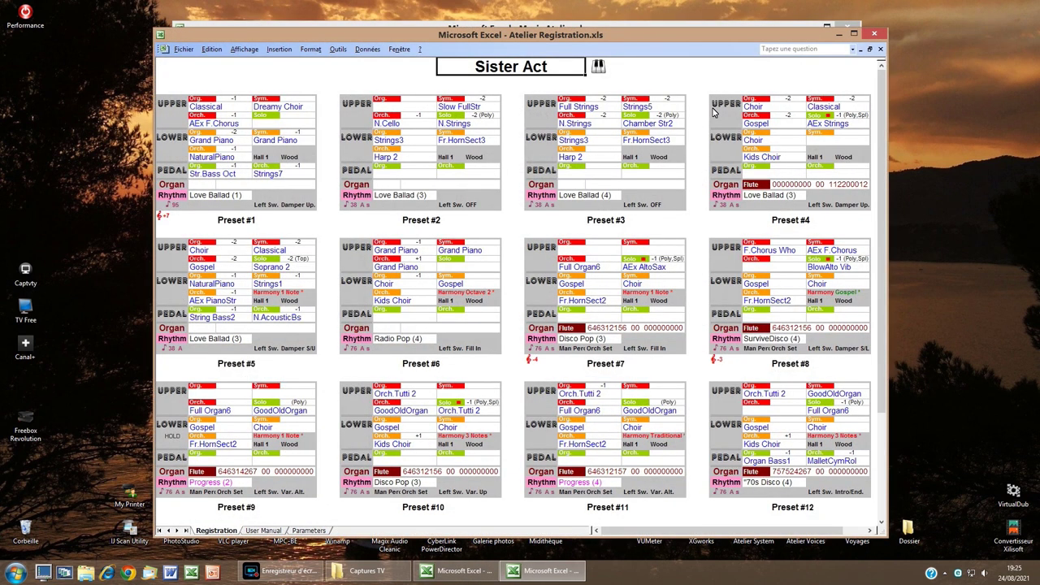
left_click(723, 106)
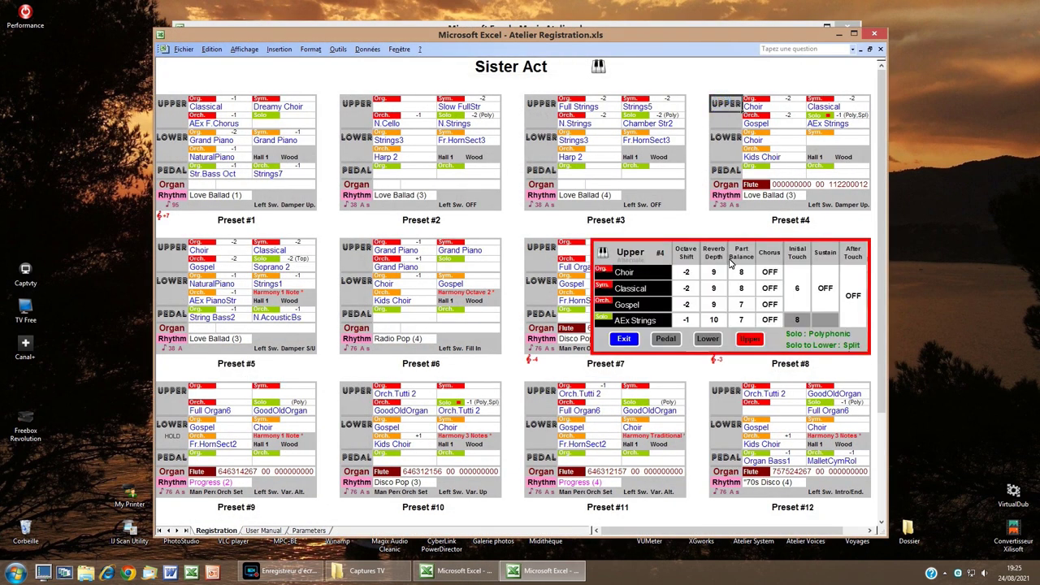
left_click(623, 340)
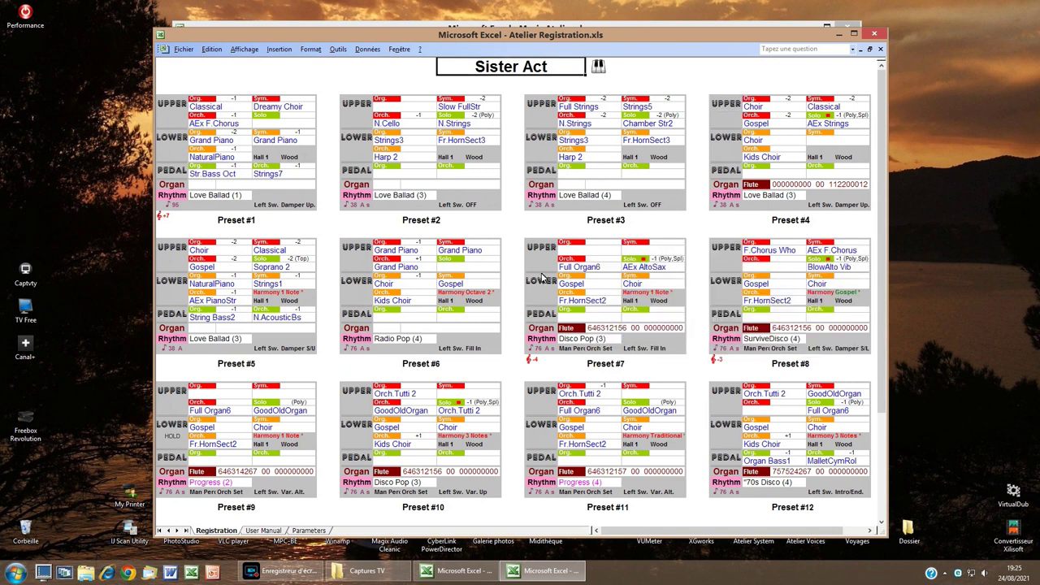
left_click(542, 281)
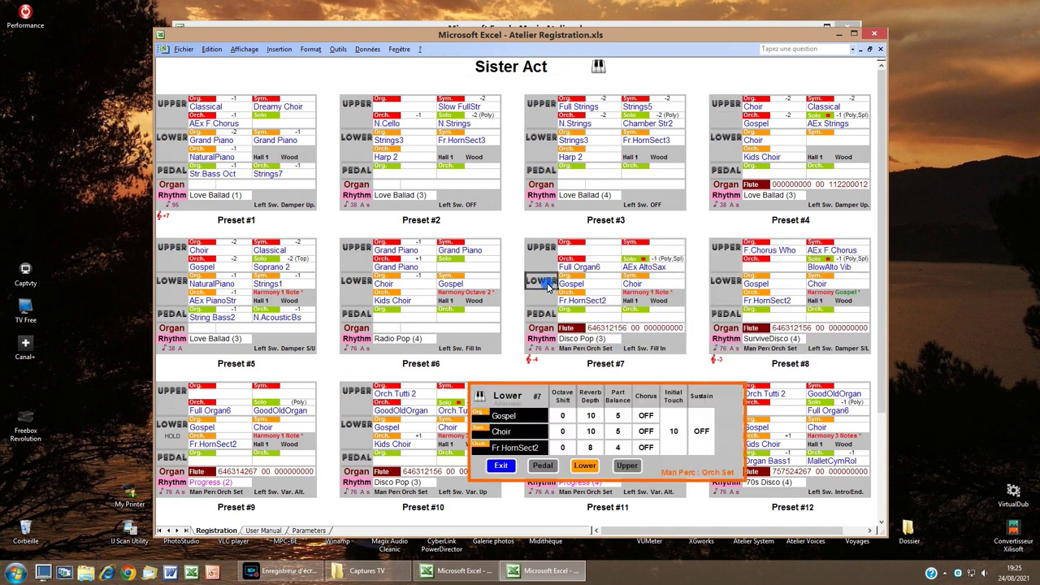
left_click(501, 464)
Check the organ flute Preset #11 and rhythm Preset #3 settings, then close the Sister Act workbook.
left_click(547, 477)
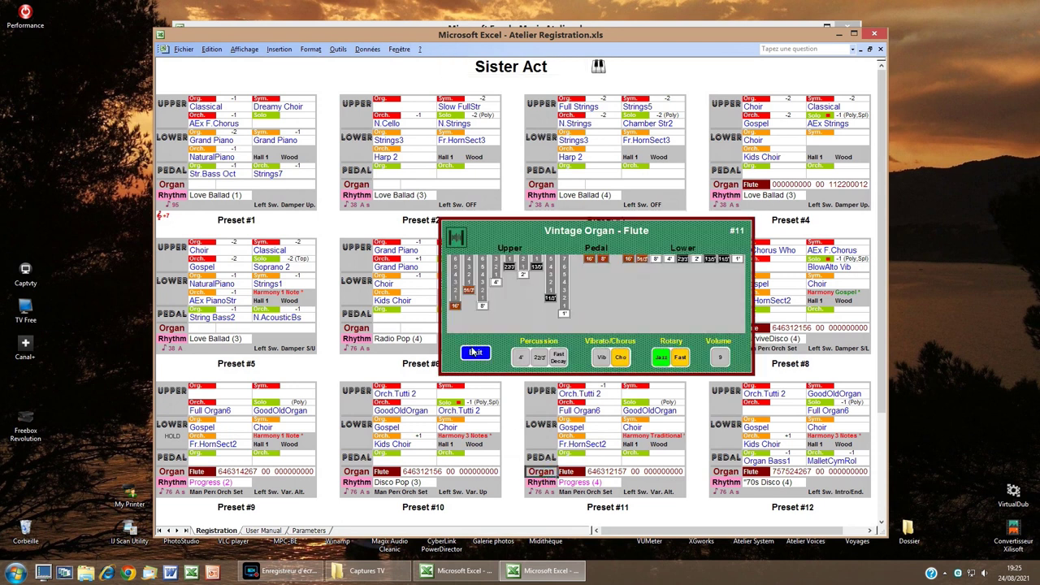
left_click(475, 353)
left_click(542, 201)
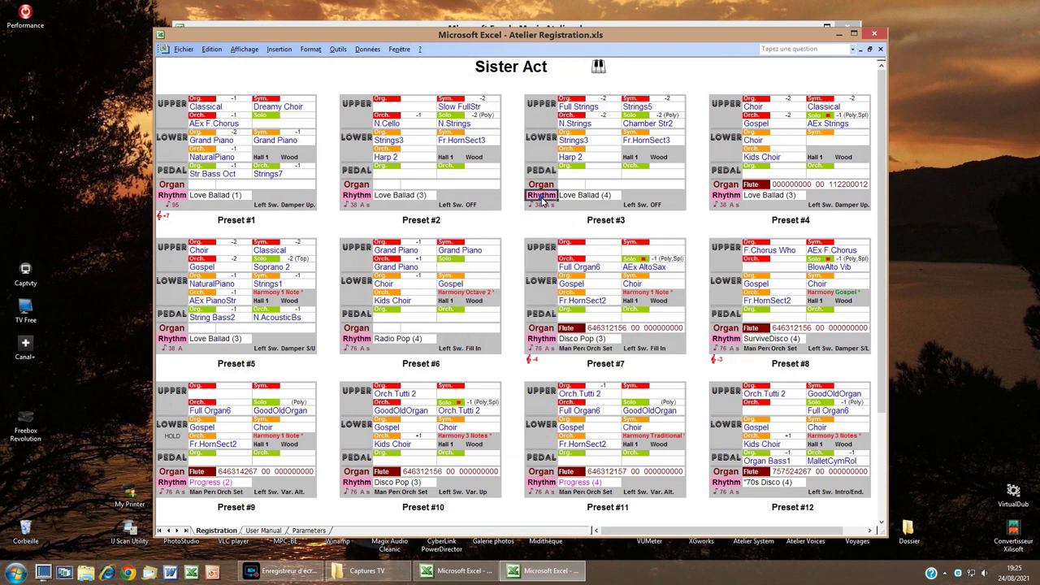
left_click(546, 194)
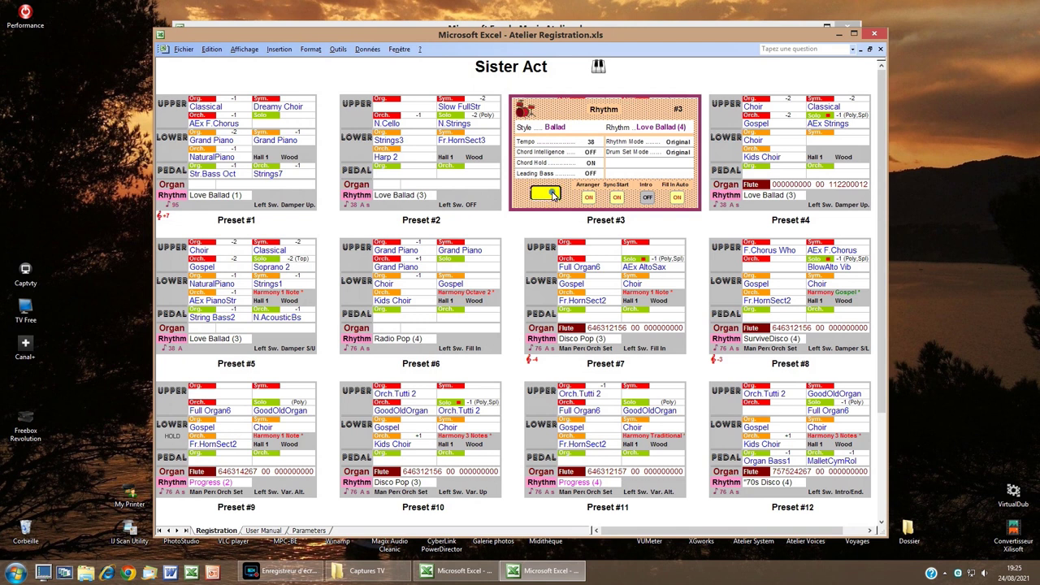
left_click(874, 35)
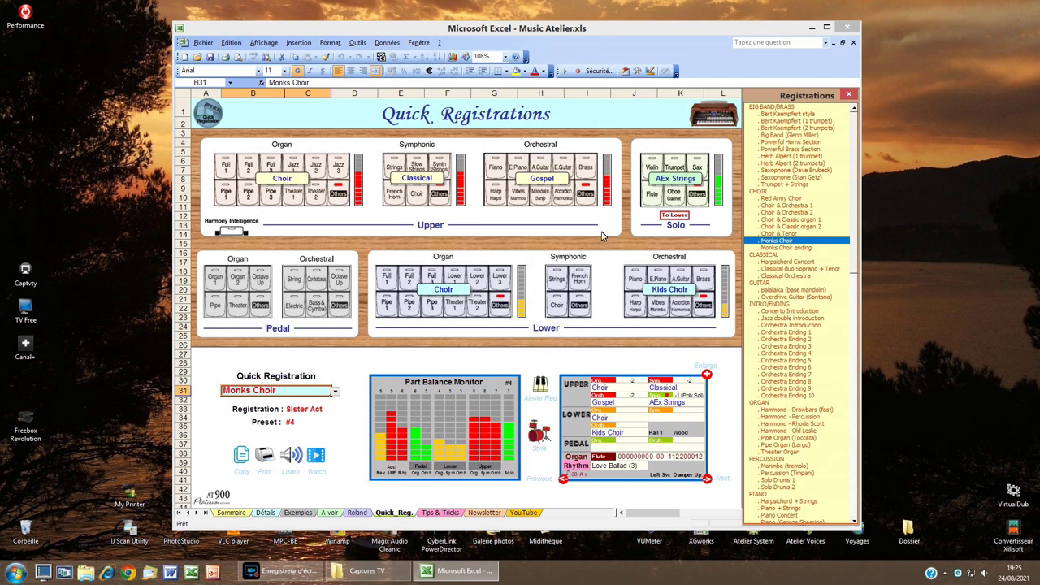
Play and stop the Love Ballad rhythm preview, then go to the Roland QR quick registration list.
left_click(536, 433)
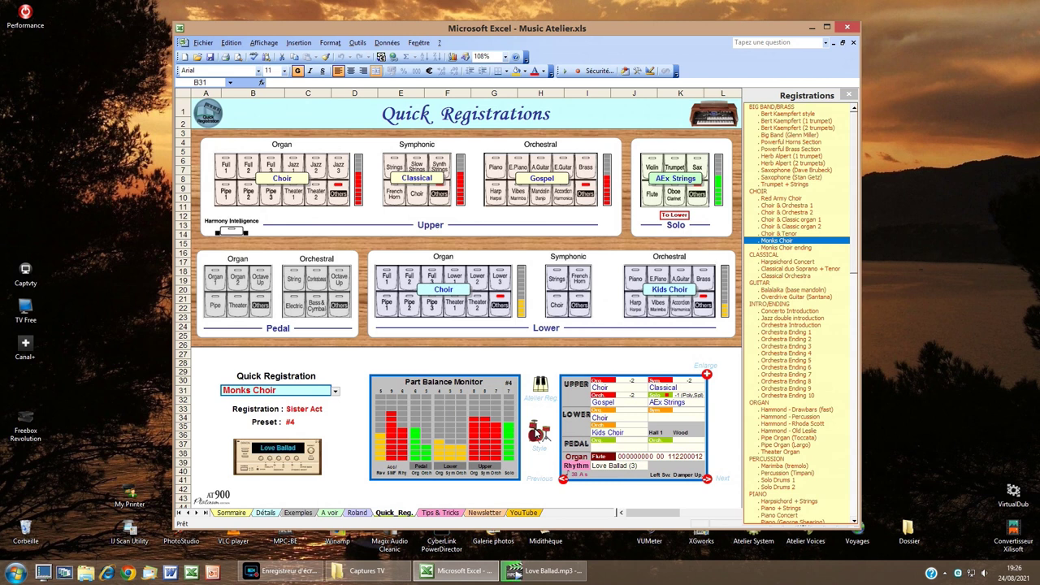
left_click(319, 469)
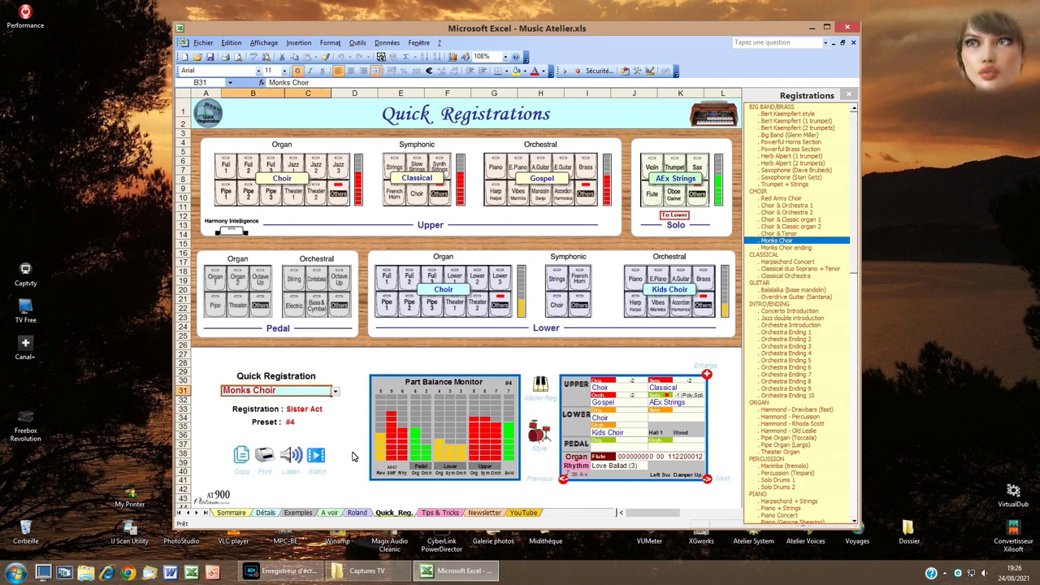
left_click(209, 118)
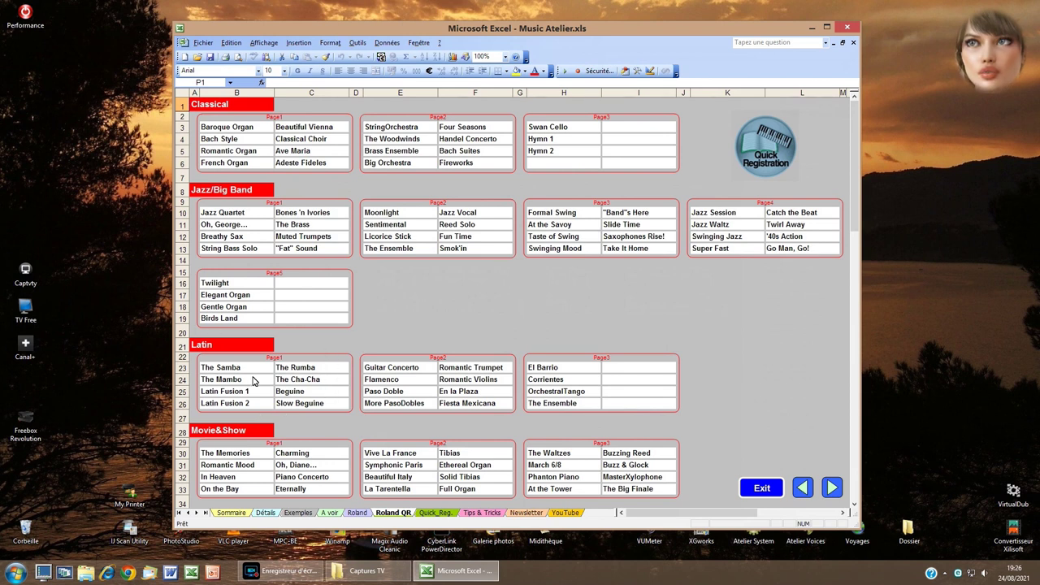
Load the Big Orchestra registration (Classical 1, preset #12) from the Roland QR list into Quick Registrations.
mouse_move(854, 203)
left_mouse_down()
mouse_move(854, 331)
mouse_move(855, 199)
left_mouse_up()
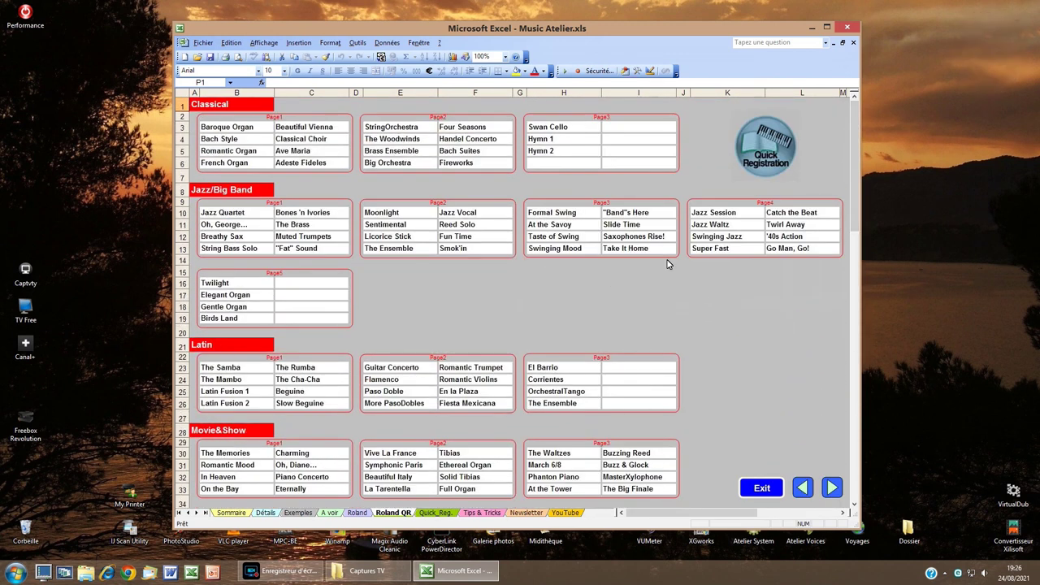
left_click(410, 166)
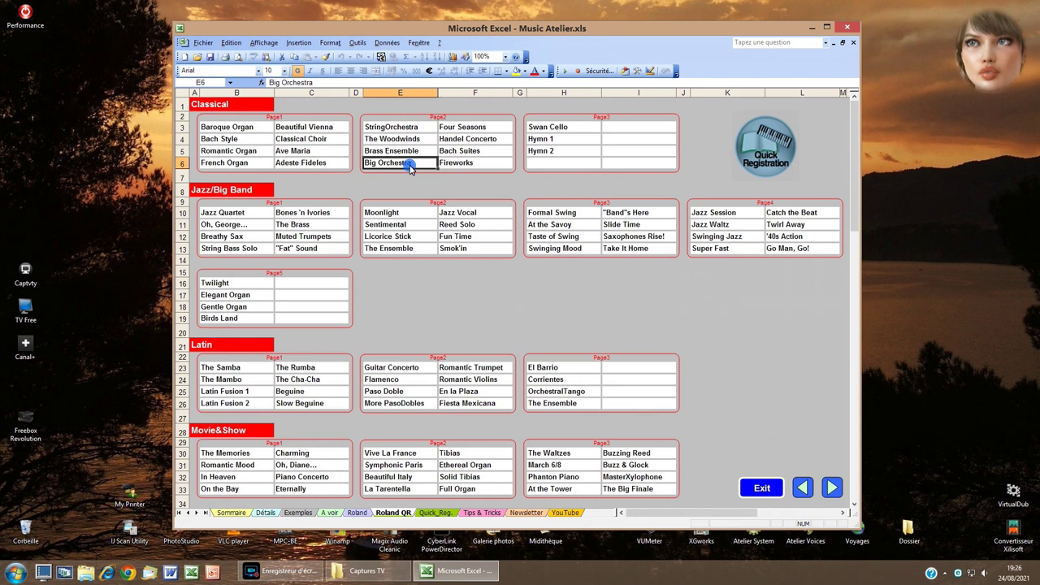
double_click(409, 165)
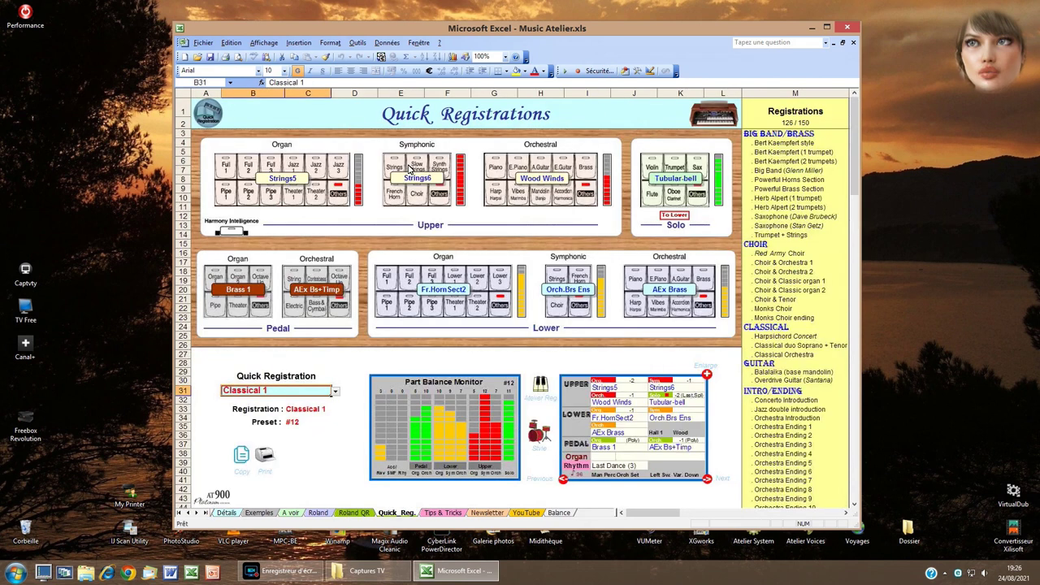